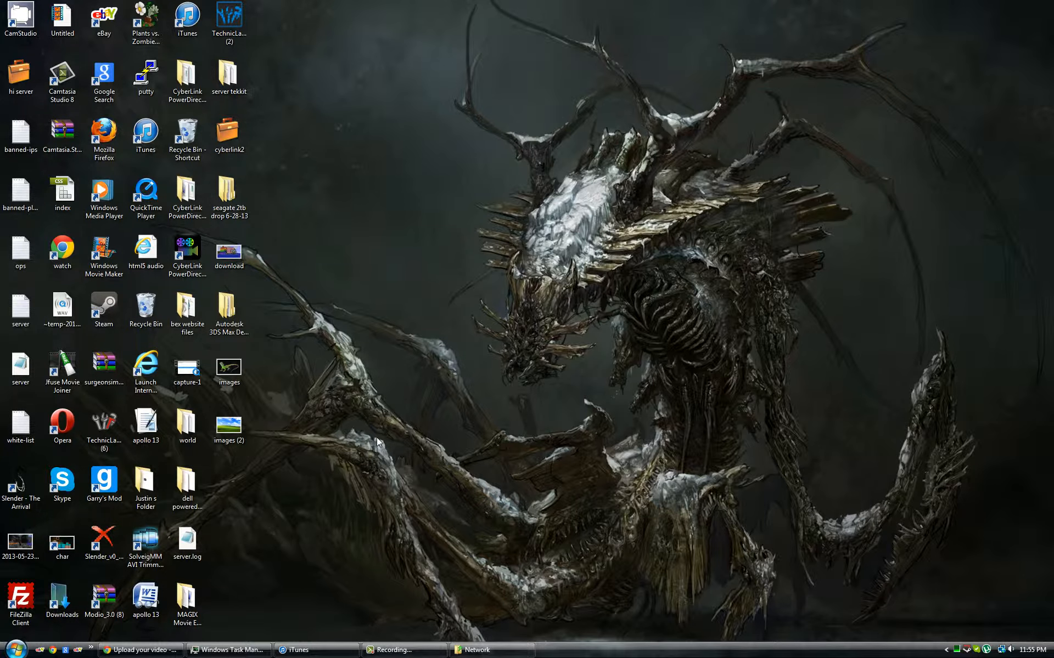
Bring up the iTunes song library and select a Mamma Mia track by Abba
mouse_move(485, 650)
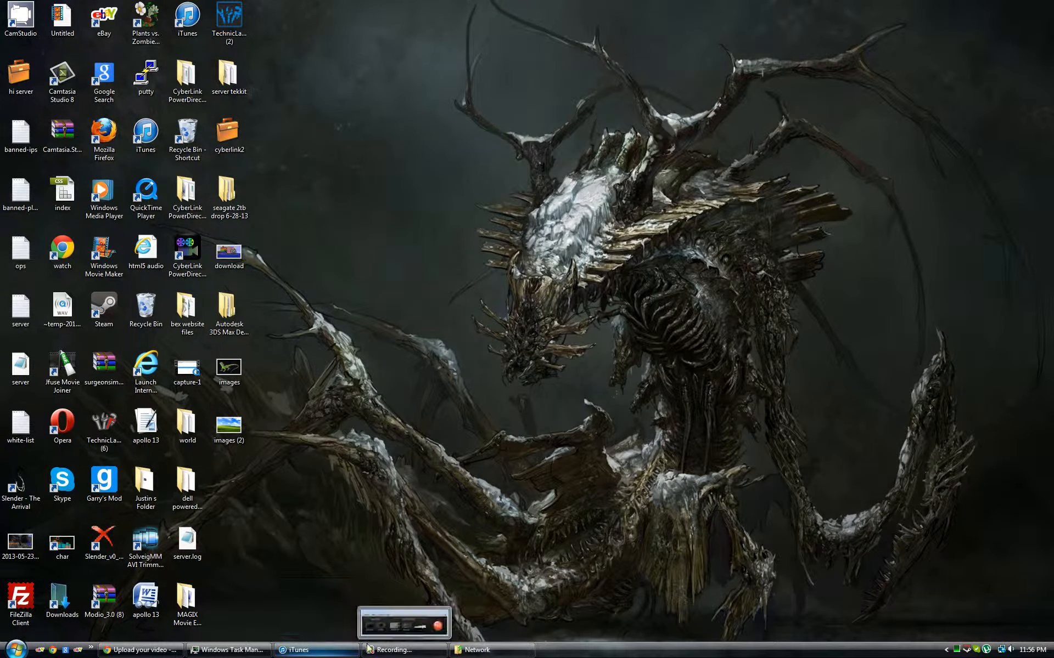
left_click(336, 645)
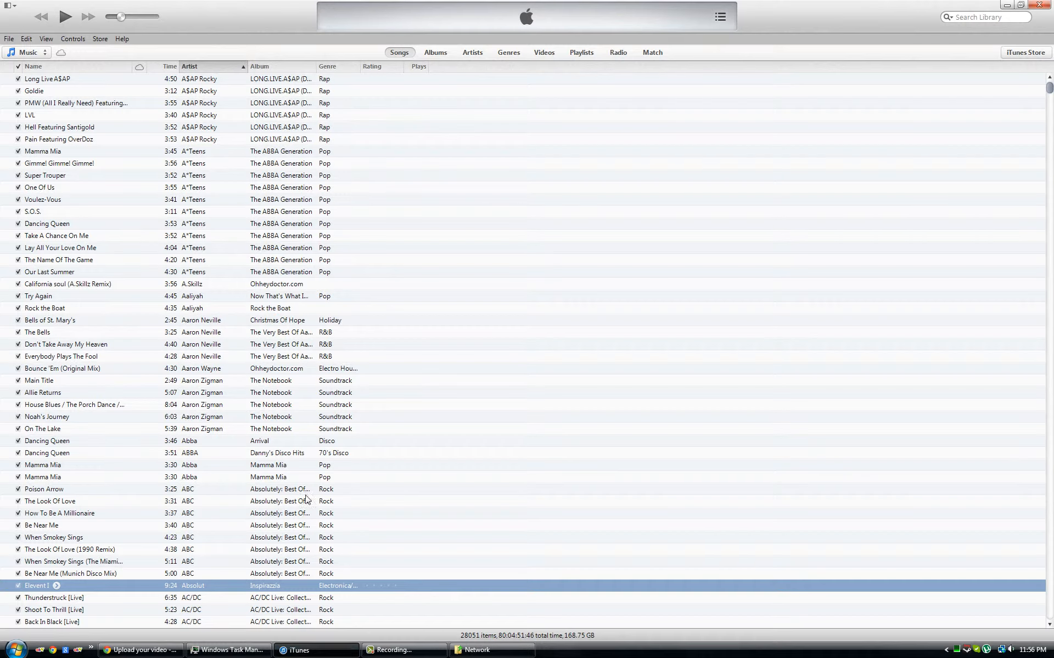
left_click(184, 470)
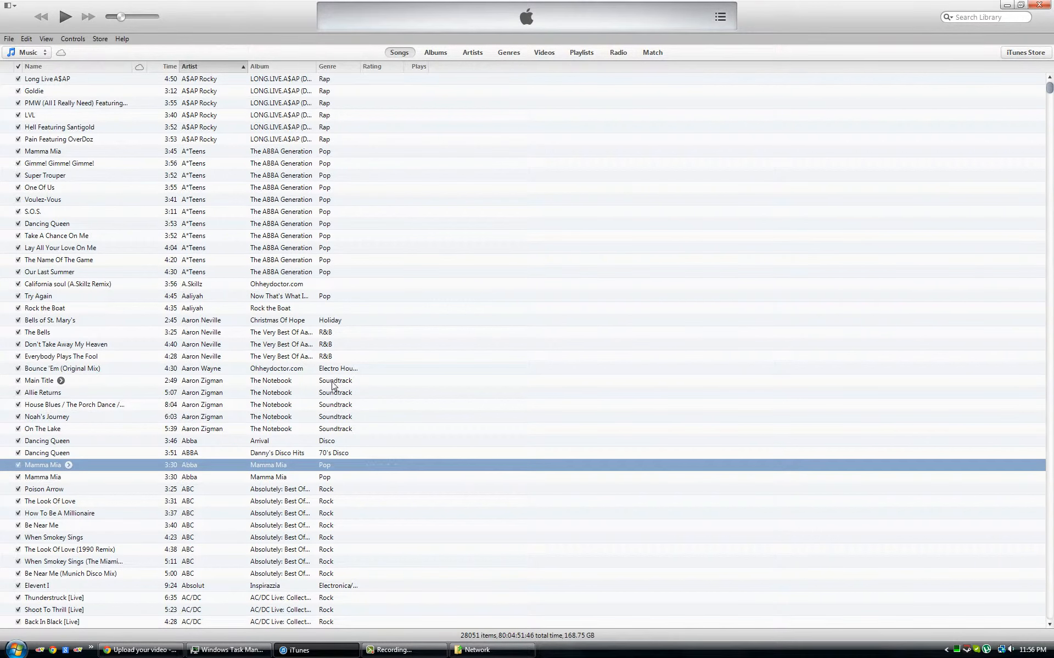
Open the Network window and inspect the SERVER3 computer and the WNDR3400v2 gateway
left_click(483, 651)
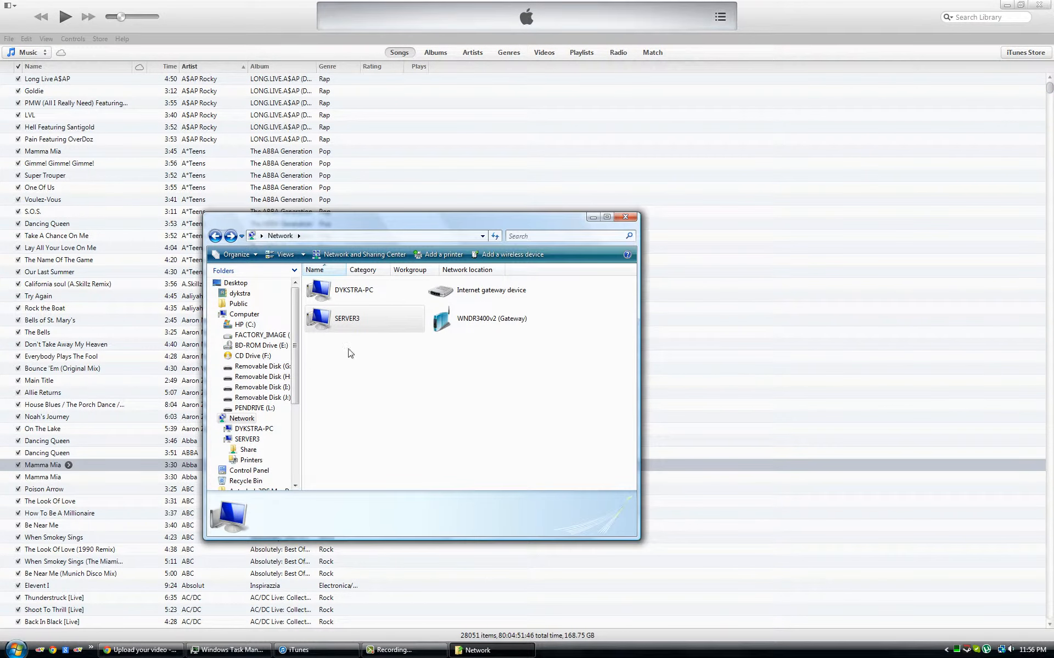
left_click(369, 321)
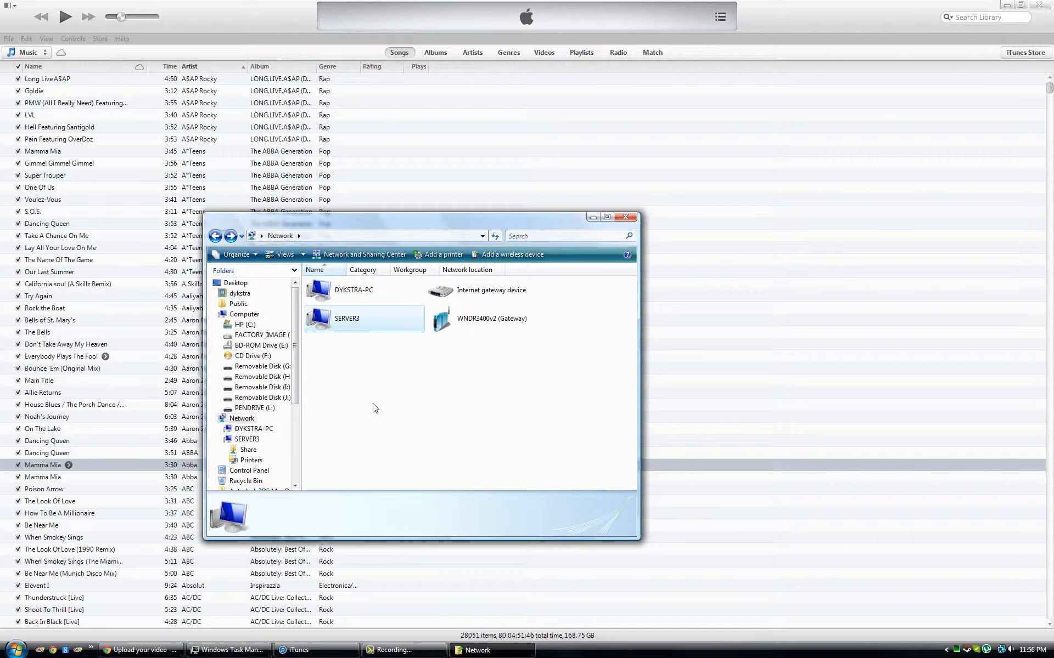
left_click(485, 328)
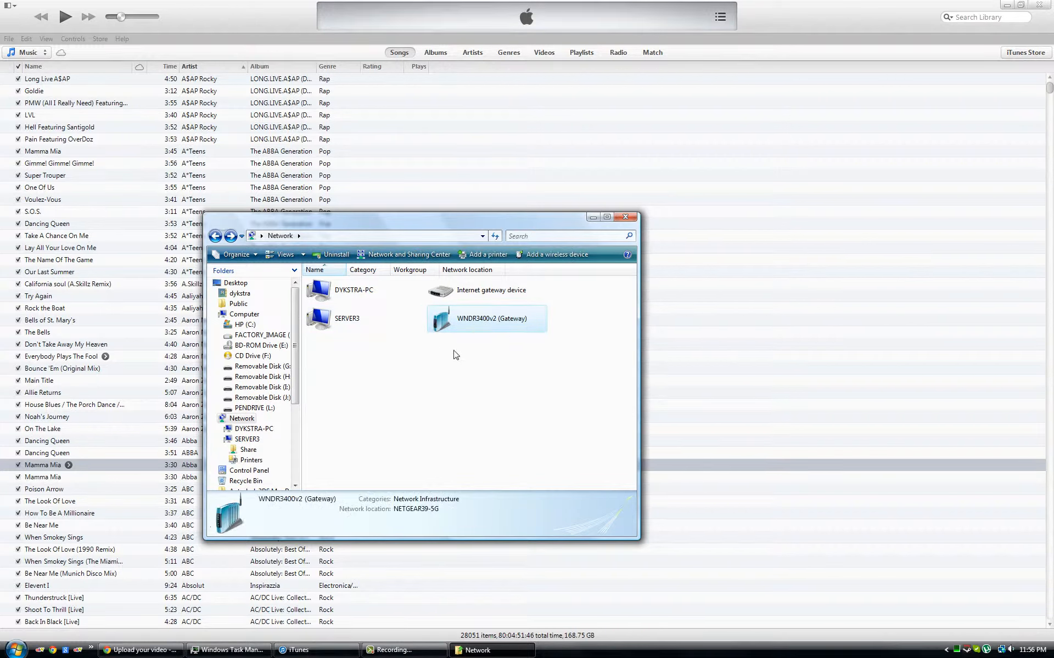
left_click(367, 324)
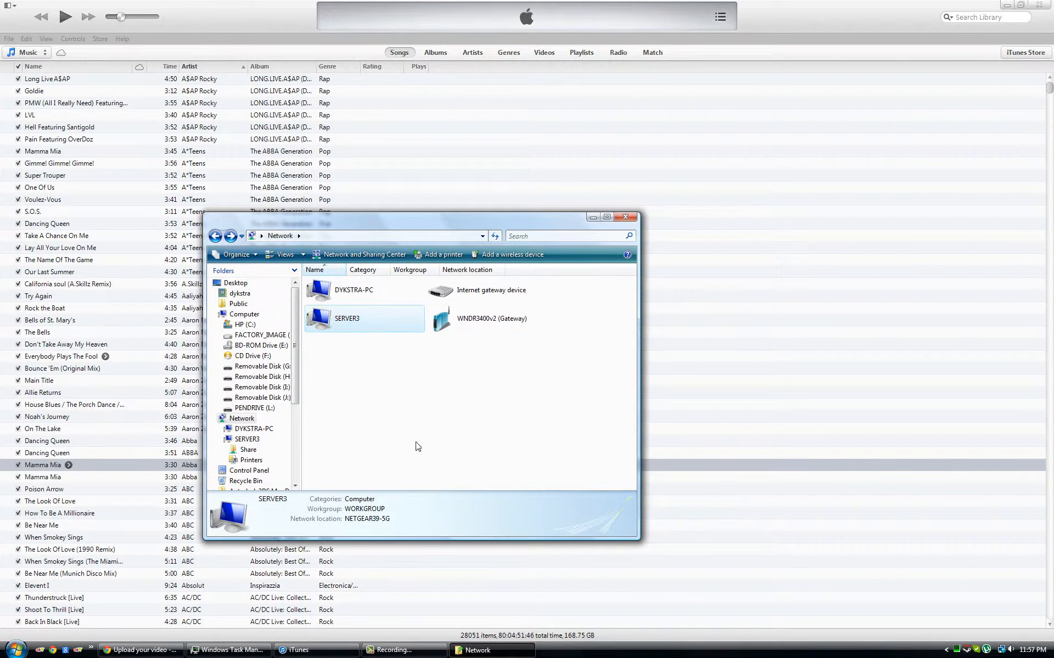
View the contents of the Share folder on SERVER3, return to the Network overview and minimize the window
double_click(400, 323)
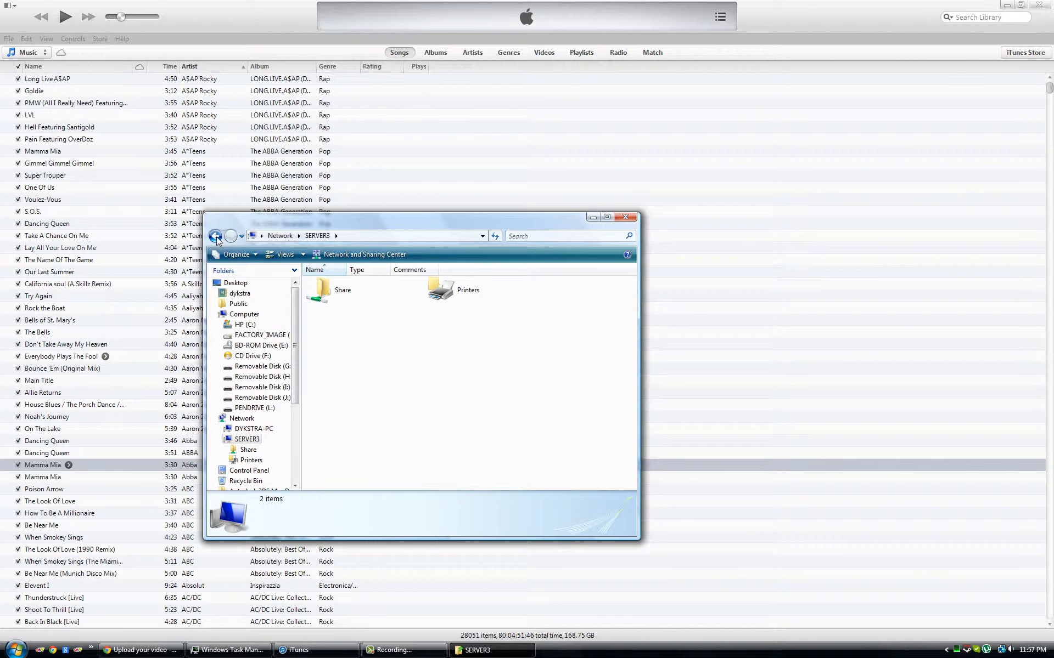
key("BackSpace")
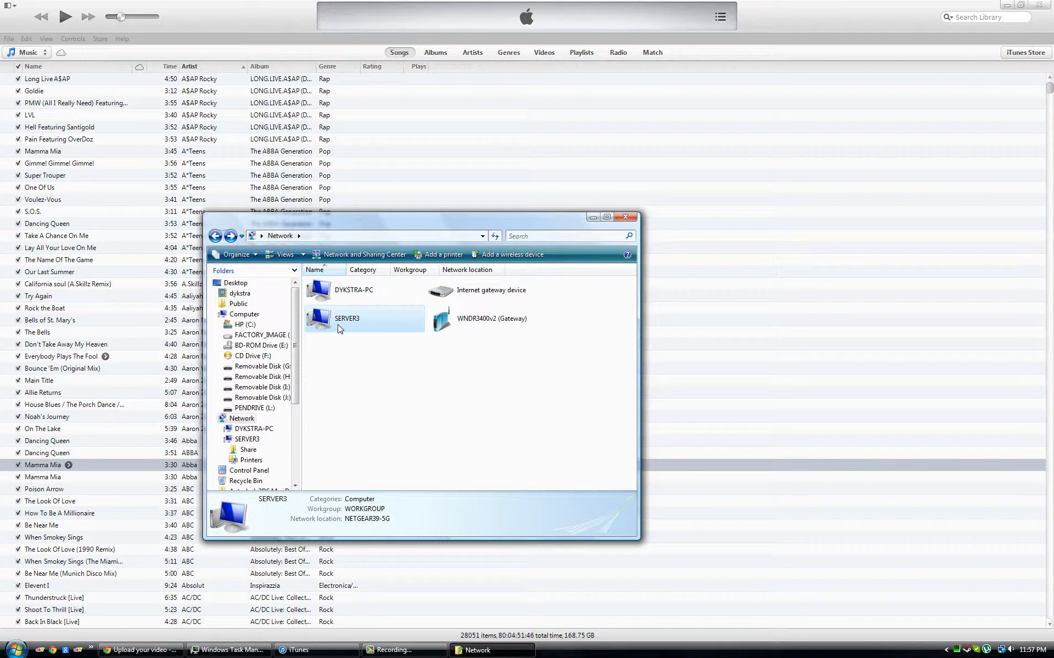
double_click(359, 317)
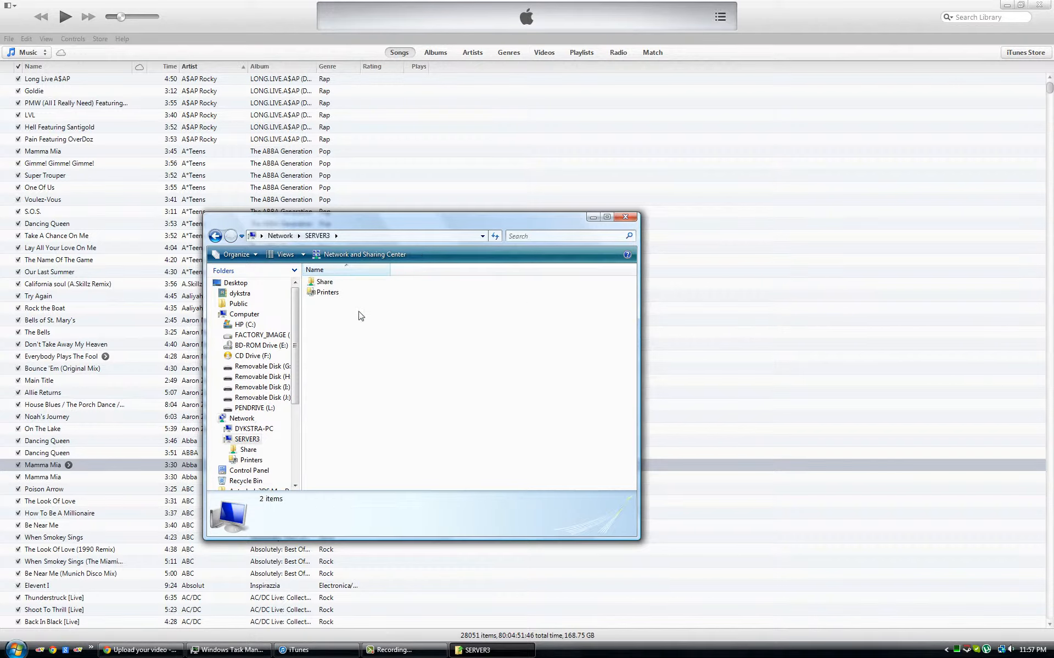
double_click(347, 283)
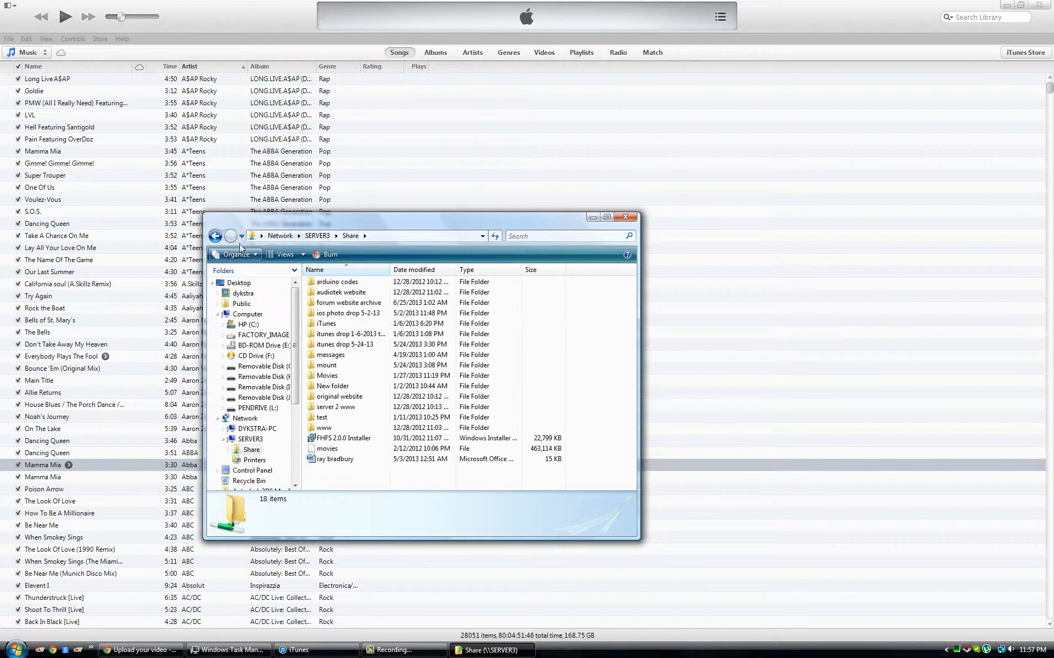
left_click(214, 236)
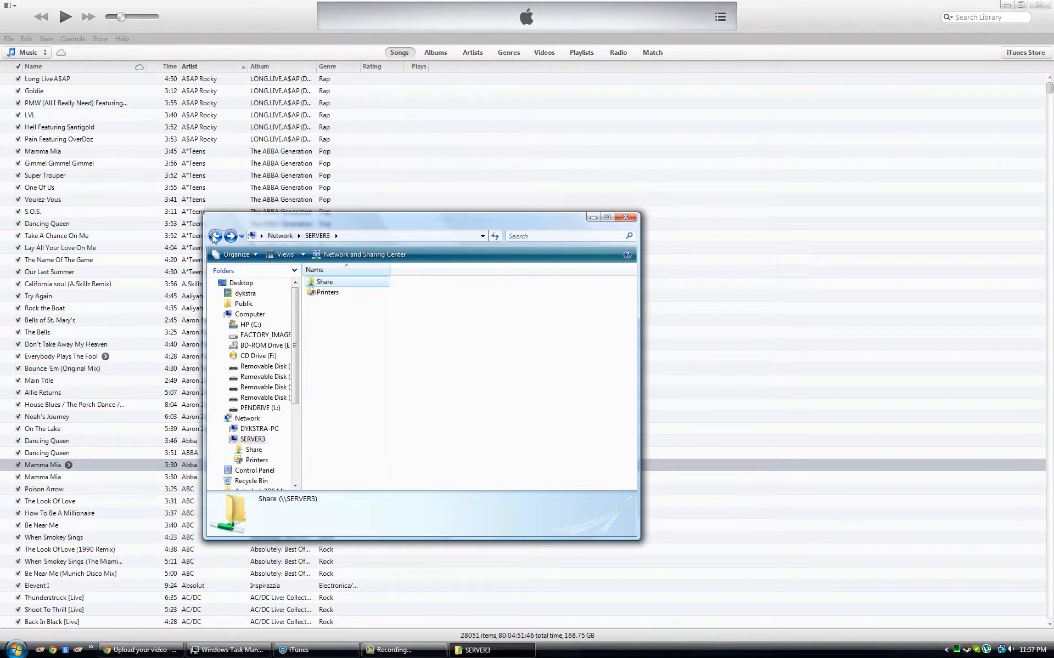
left_click(214, 236)
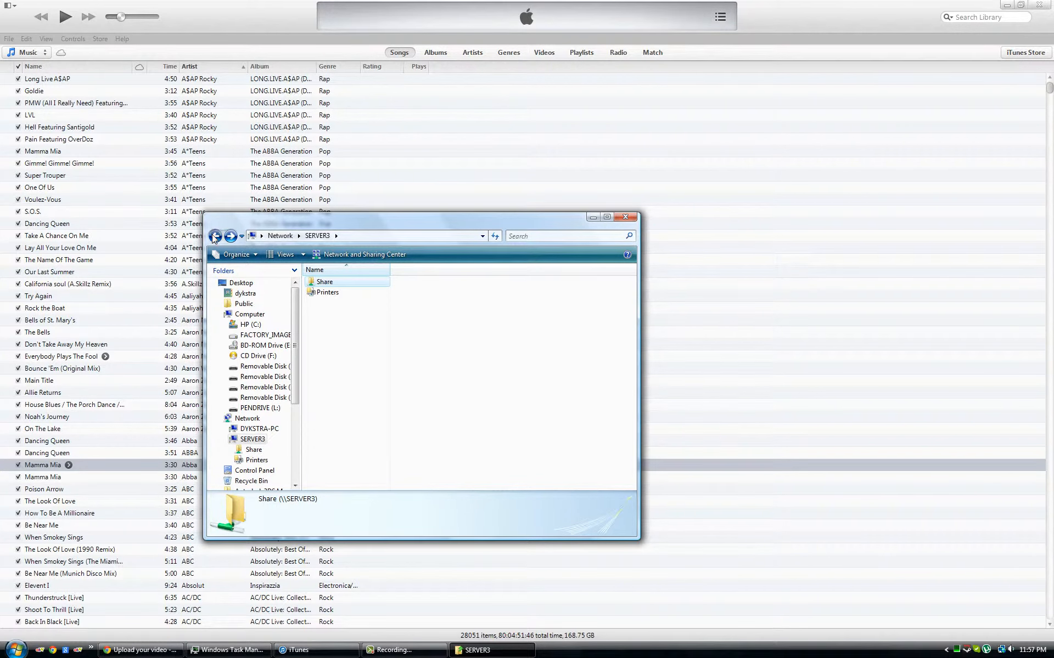
left_click(593, 216)
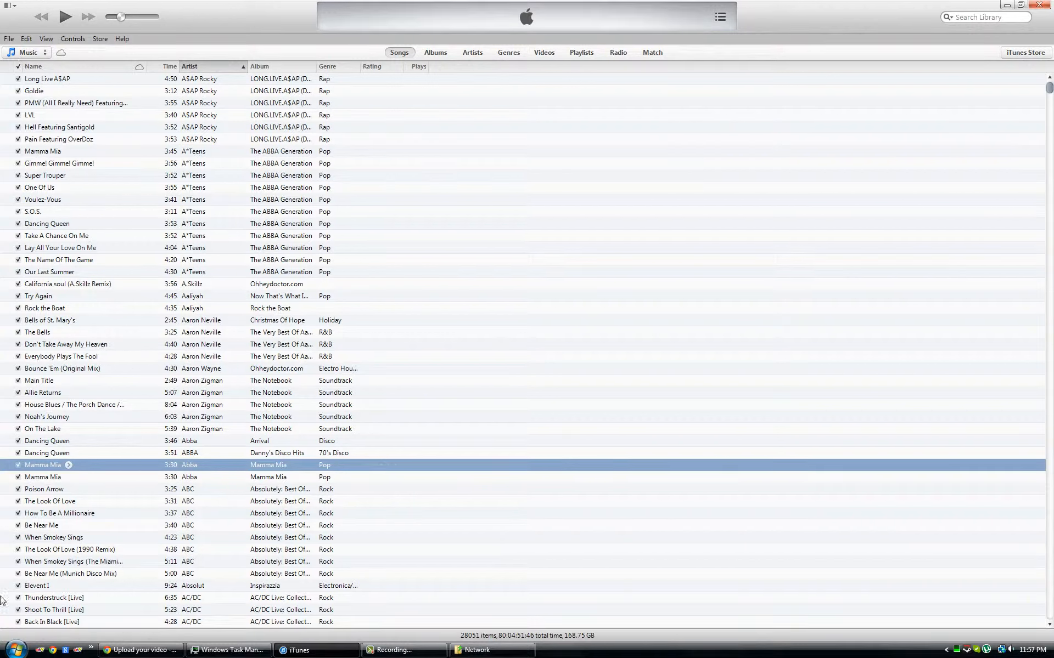
Open the iTunes folder inside the user's local Music folder
left_click(15, 650)
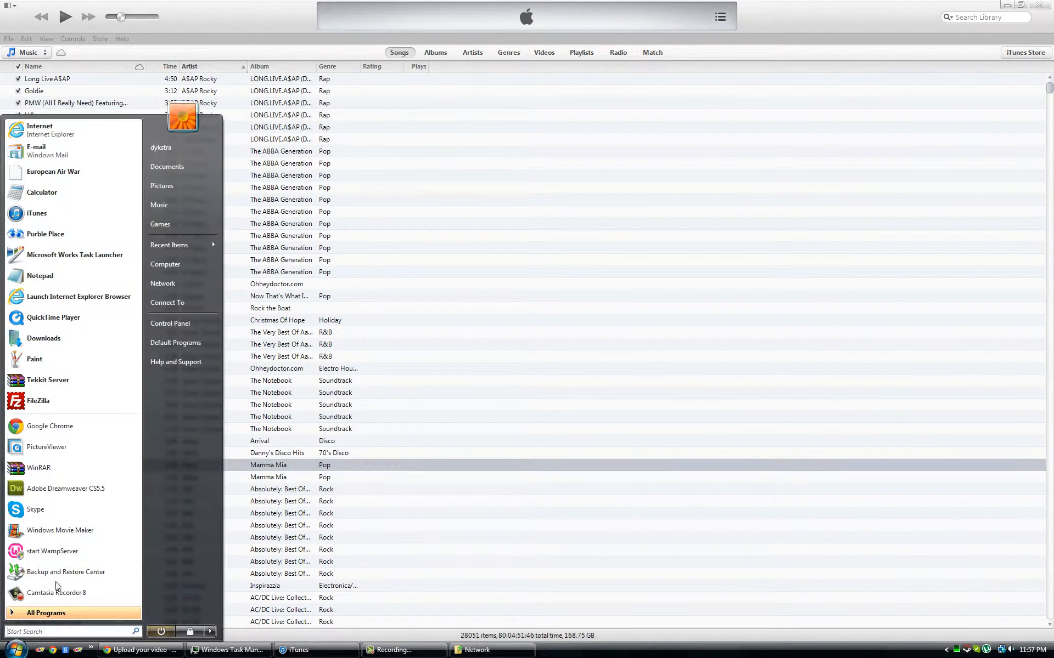
left_click(165, 265)
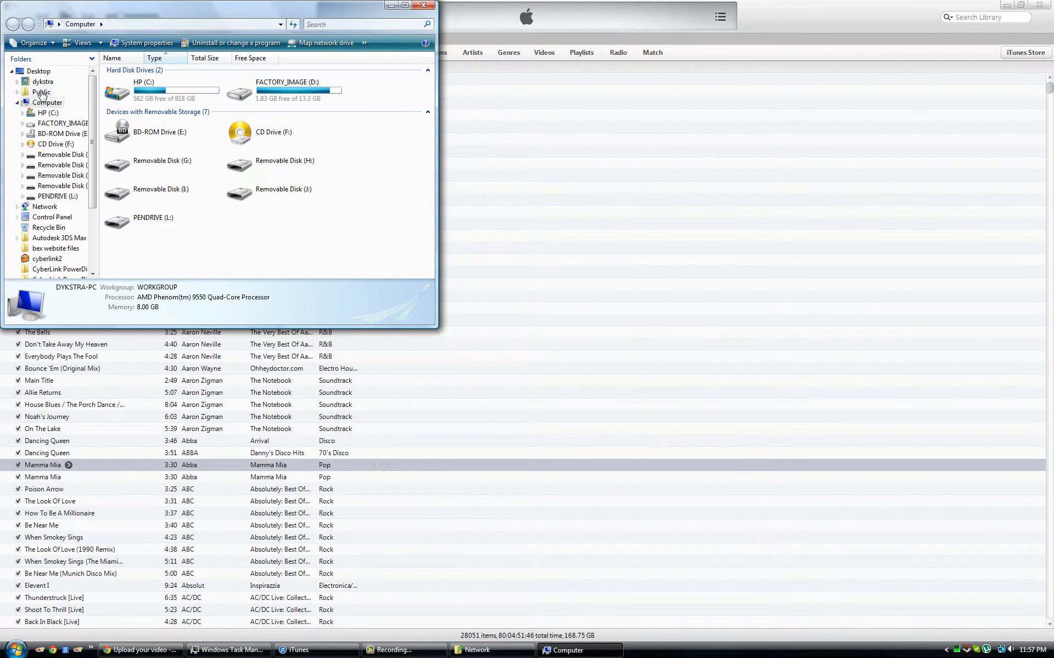
left_click(42, 83)
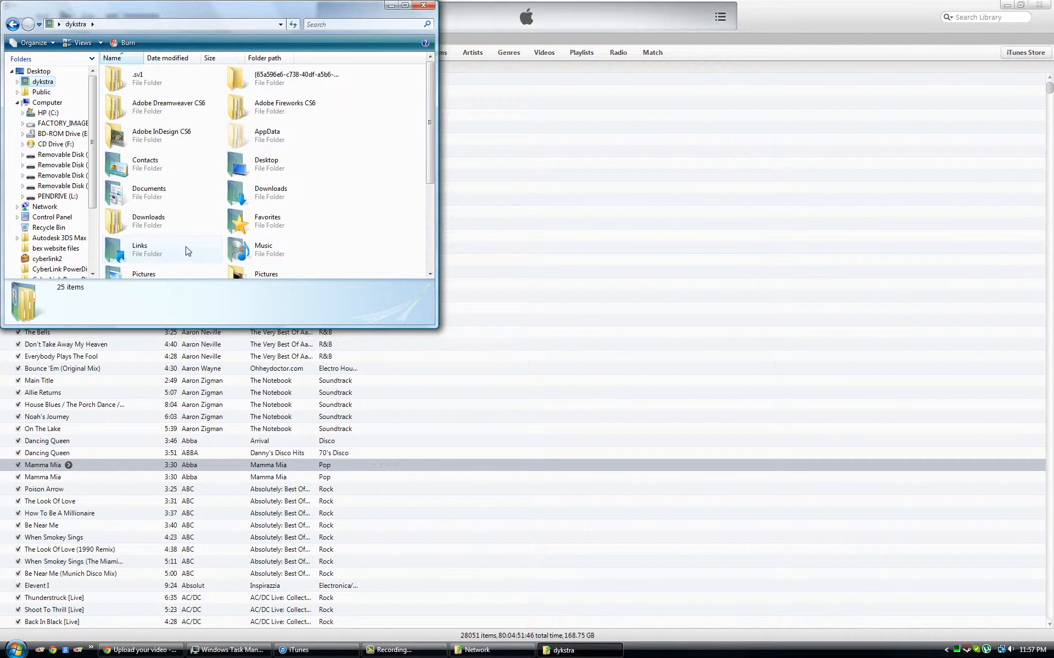
double_click(249, 254)
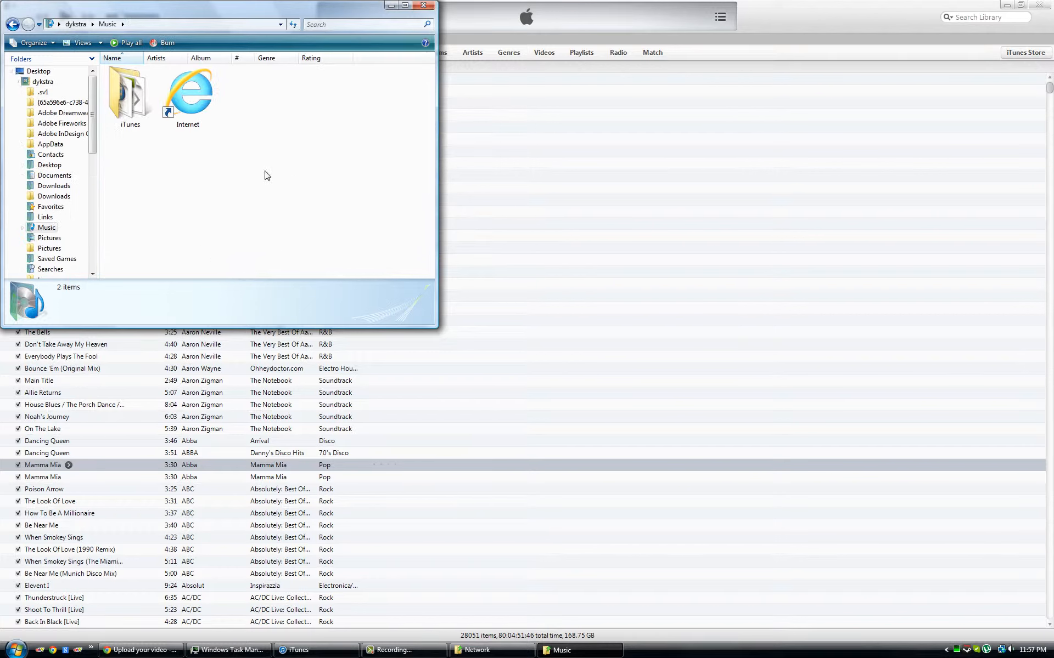
left_click_drag(120, 107, 147, 107)
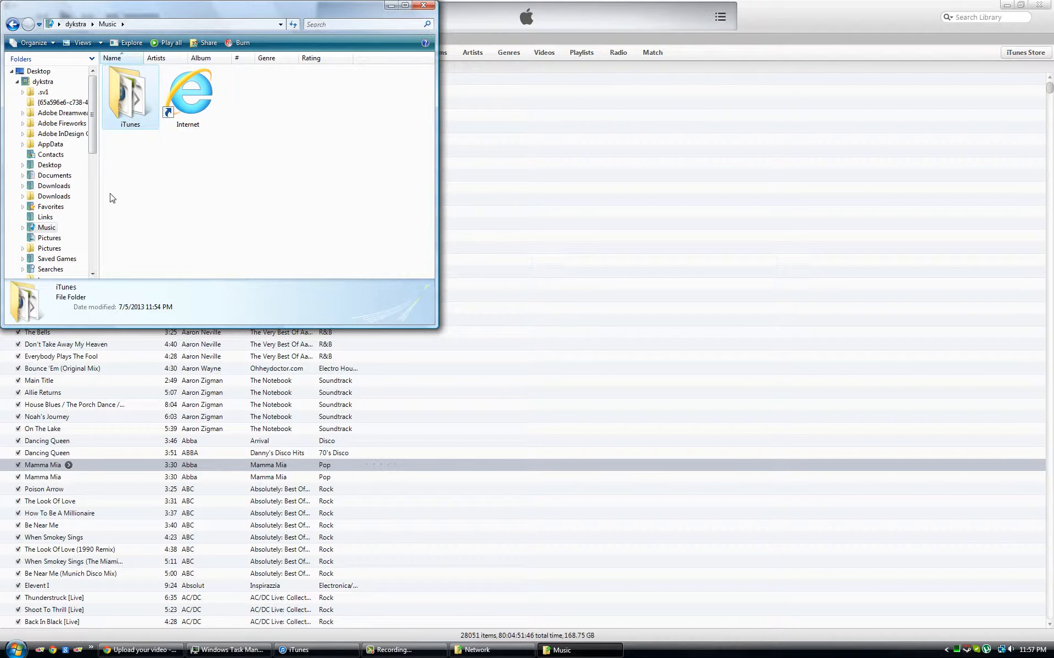
double_click(137, 114)
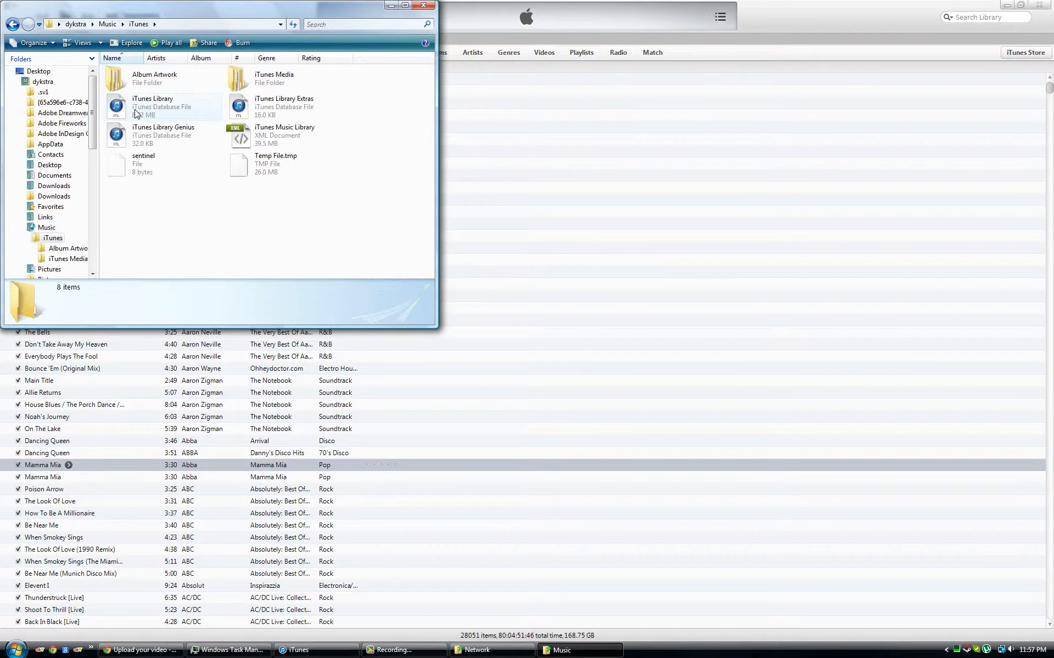
Open the Music folder inside iTunes Media and select the Unknown Artist and Upstart folders
double_click(284, 80)
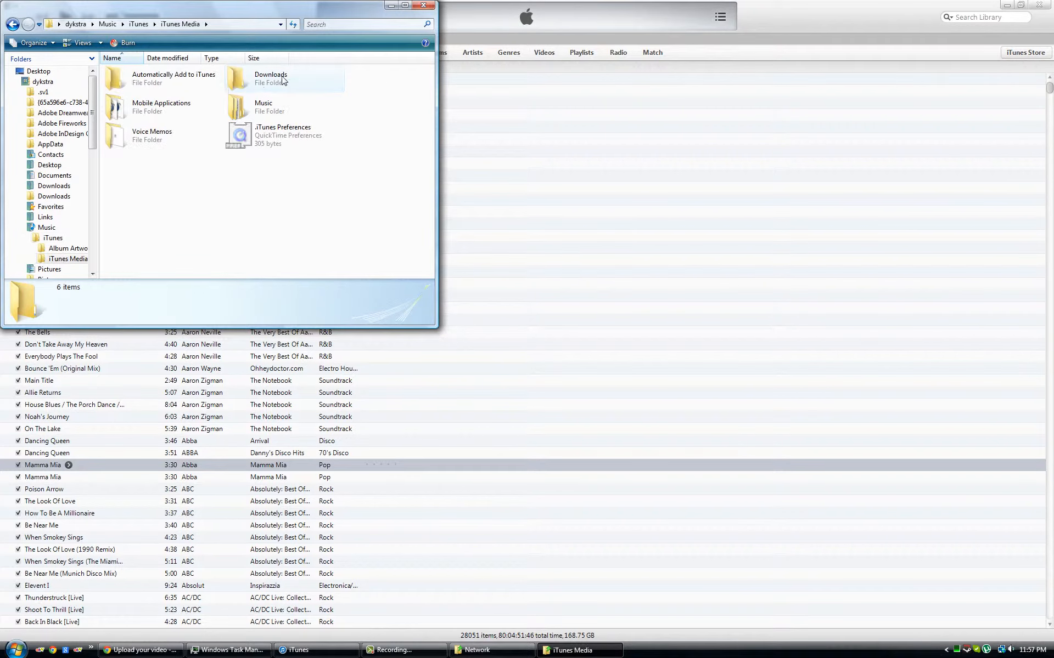
double_click(254, 106)
left_click_drag(121, 167, 139, 92)
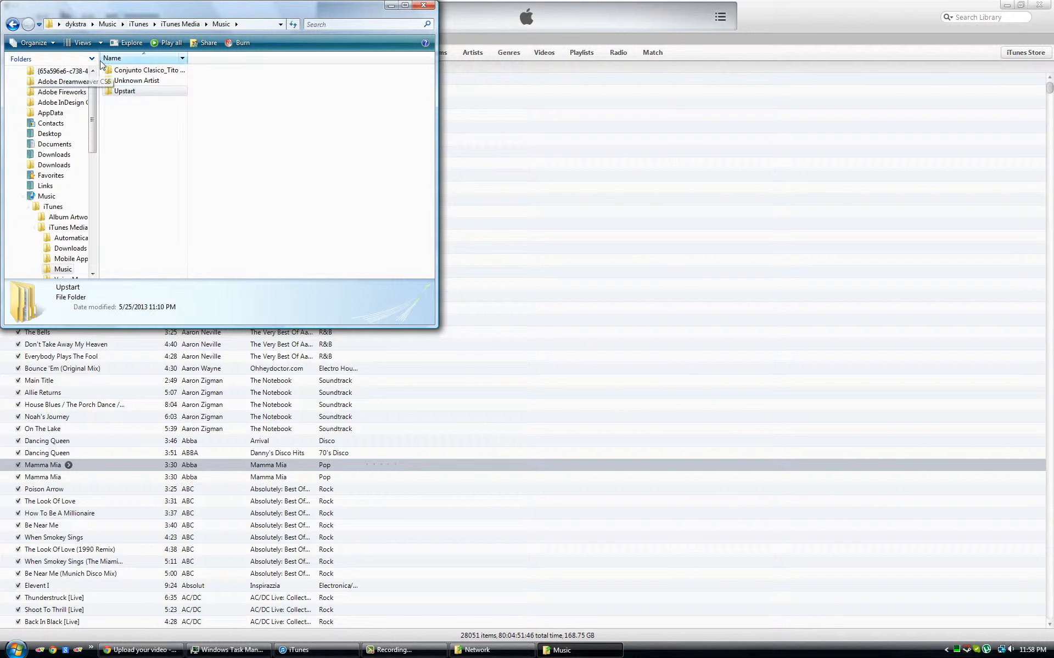
left_click_drag(101, 163, 155, 93)
Open the iTunes Media Music folder in the iTunes directory of SERVER3's Share and look through its artist folders
left_click(478, 651)
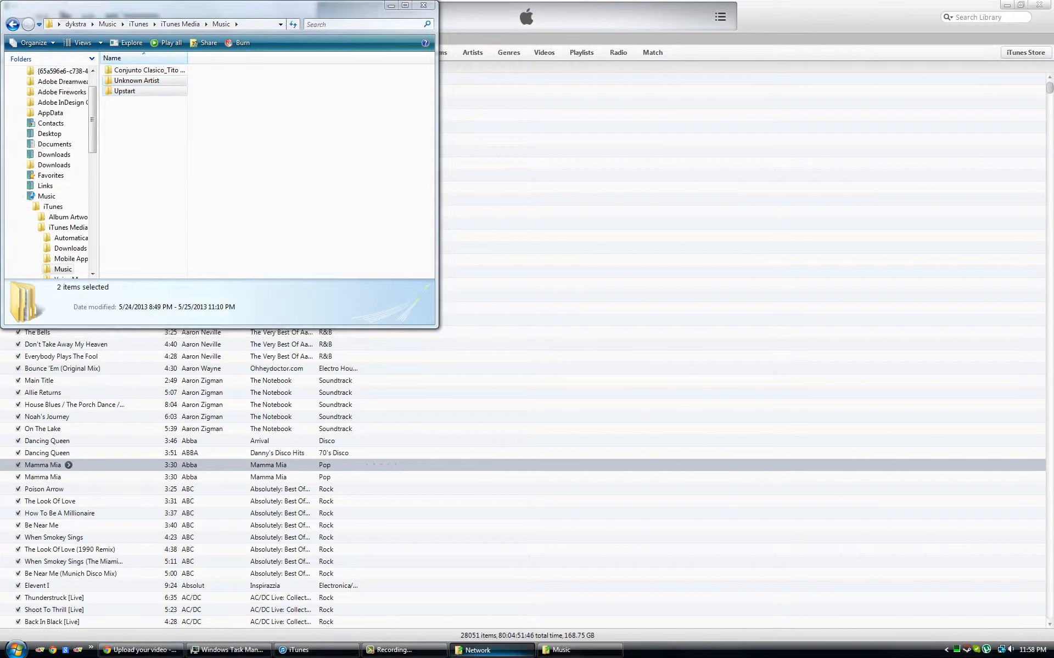
double_click(360, 318)
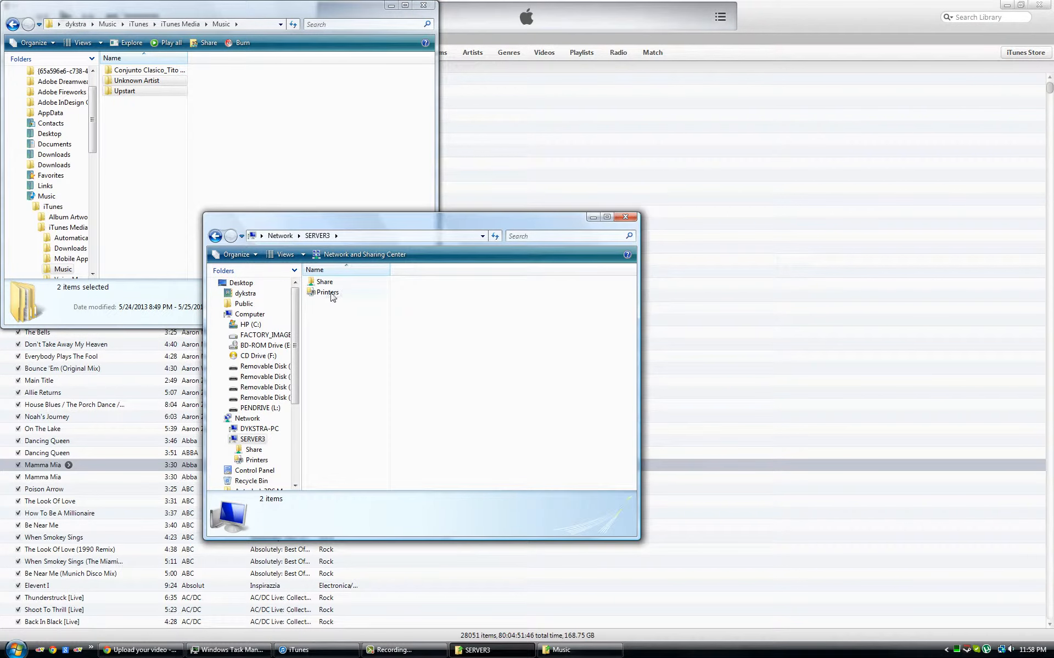
double_click(329, 324)
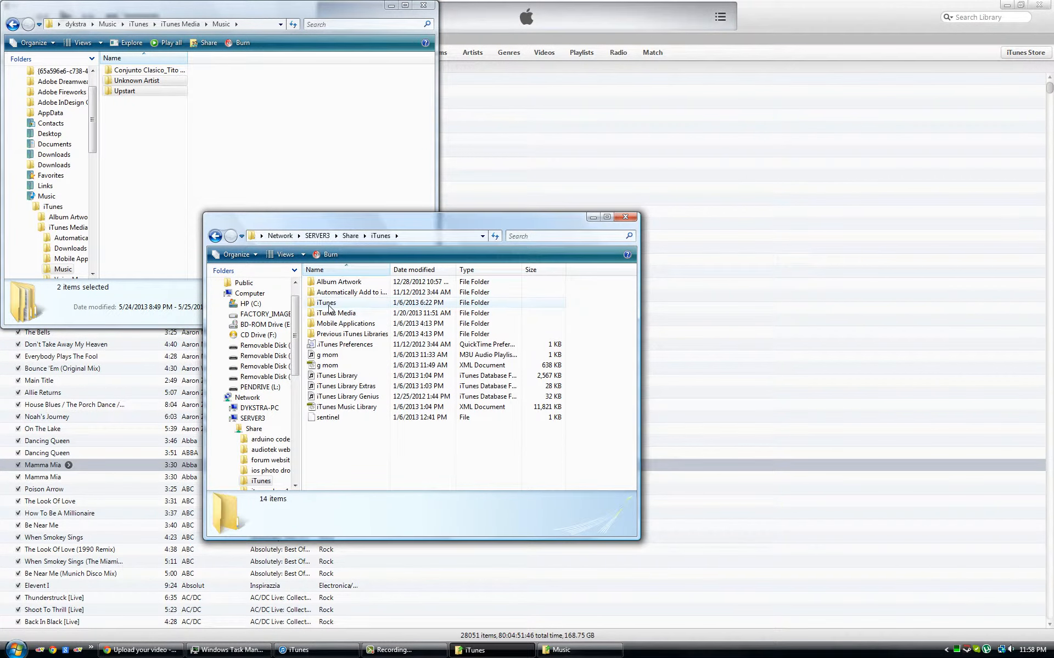
double_click(329, 303)
left_click(216, 236)
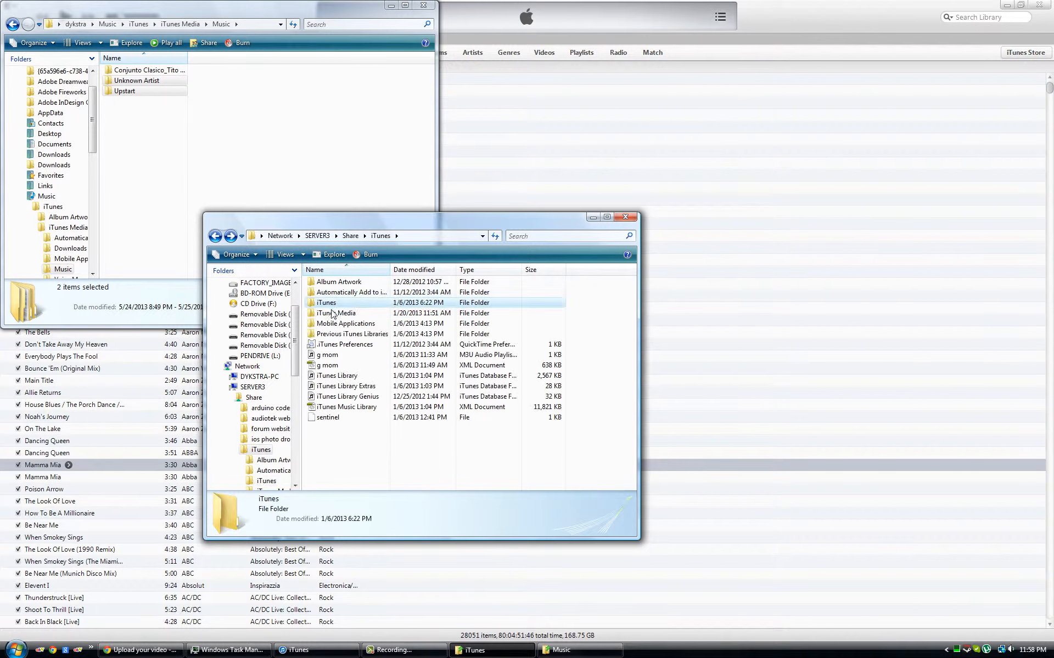
double_click(331, 313)
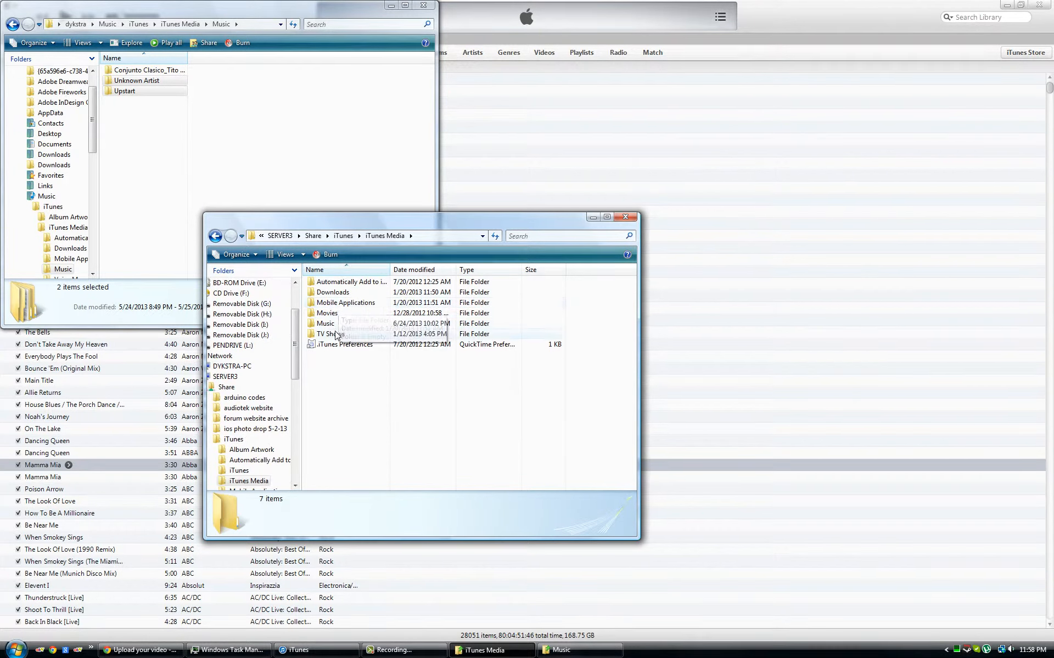
double_click(339, 324)
left_click_drag(632, 277, 631, 381)
Bring iTunes to the front and examine the library's item count, total time and size
left_click(490, 639)
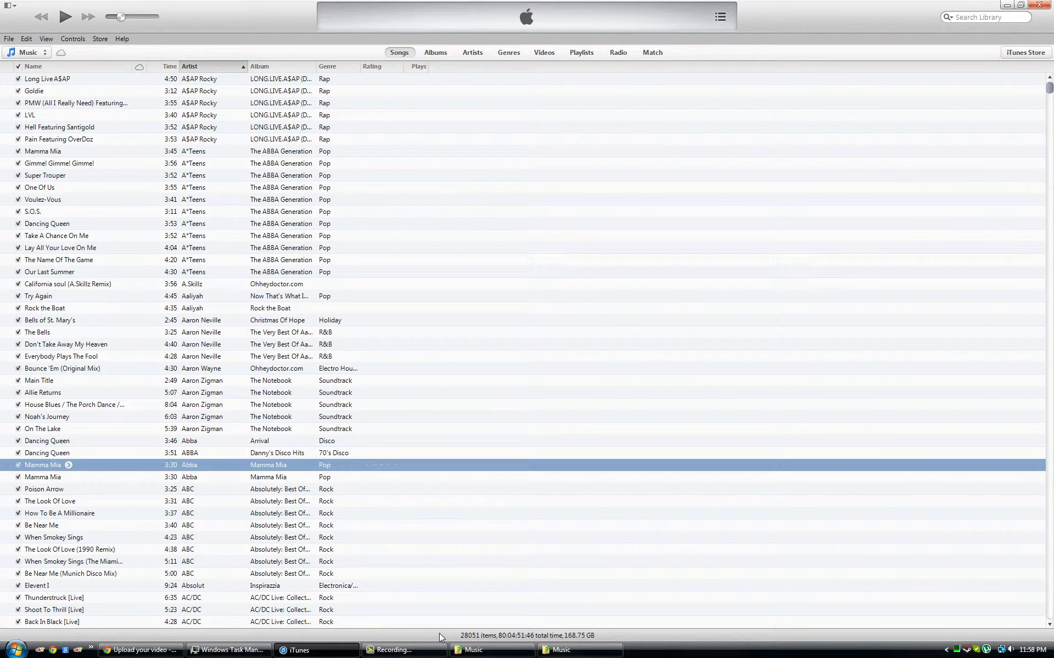
left_click(509, 636)
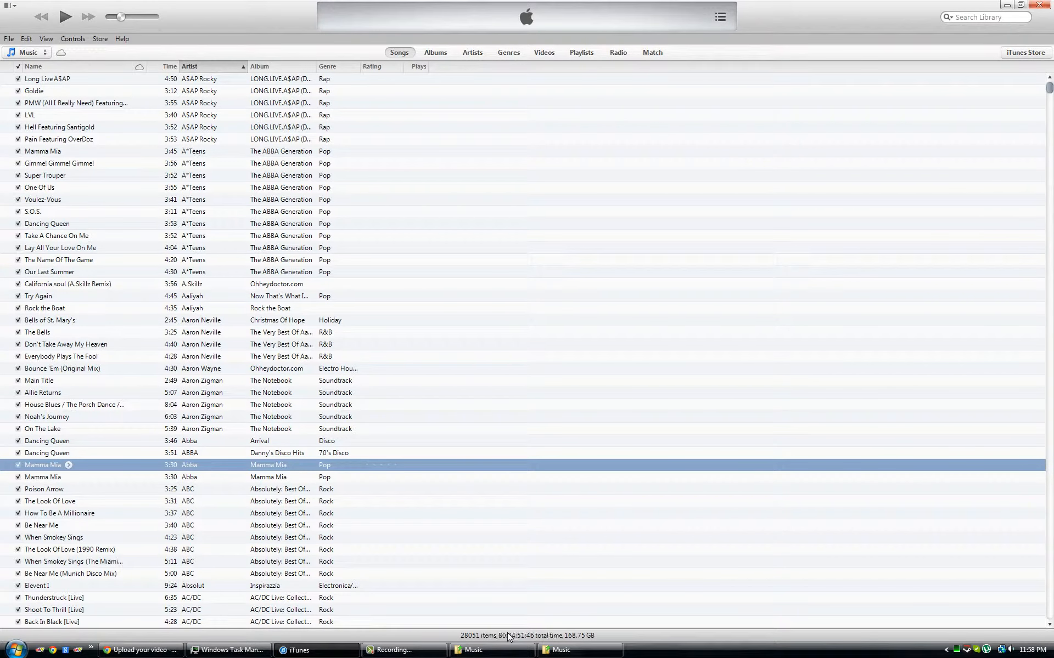
left_click(563, 638)
Return the server window to the top level of SERVER3 and the local window to the user's Music folder
left_click(574, 651)
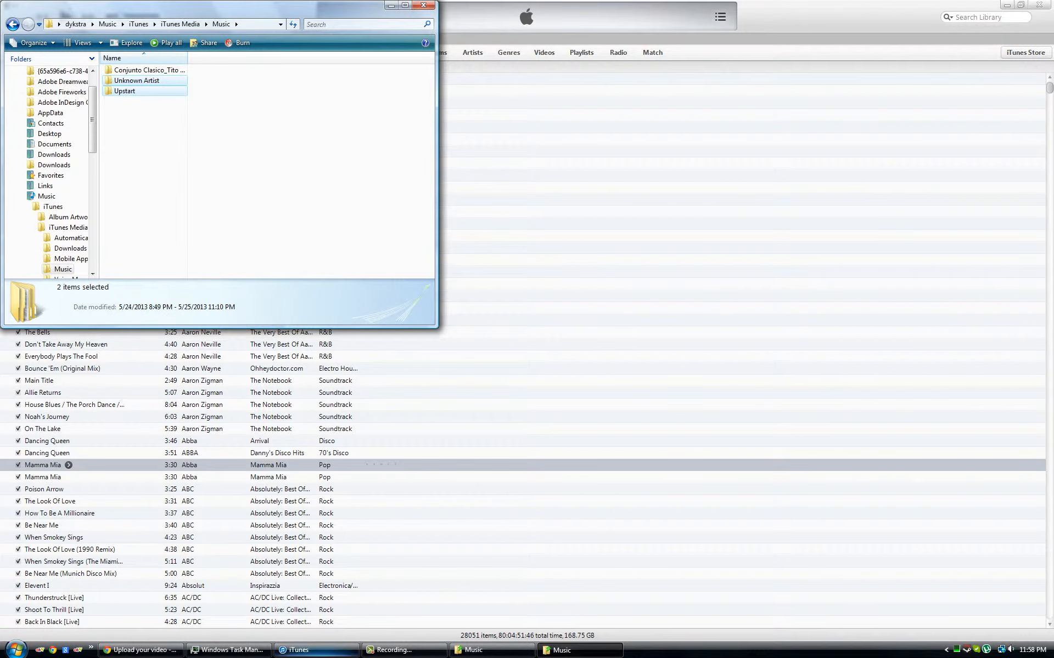
left_click(473, 650)
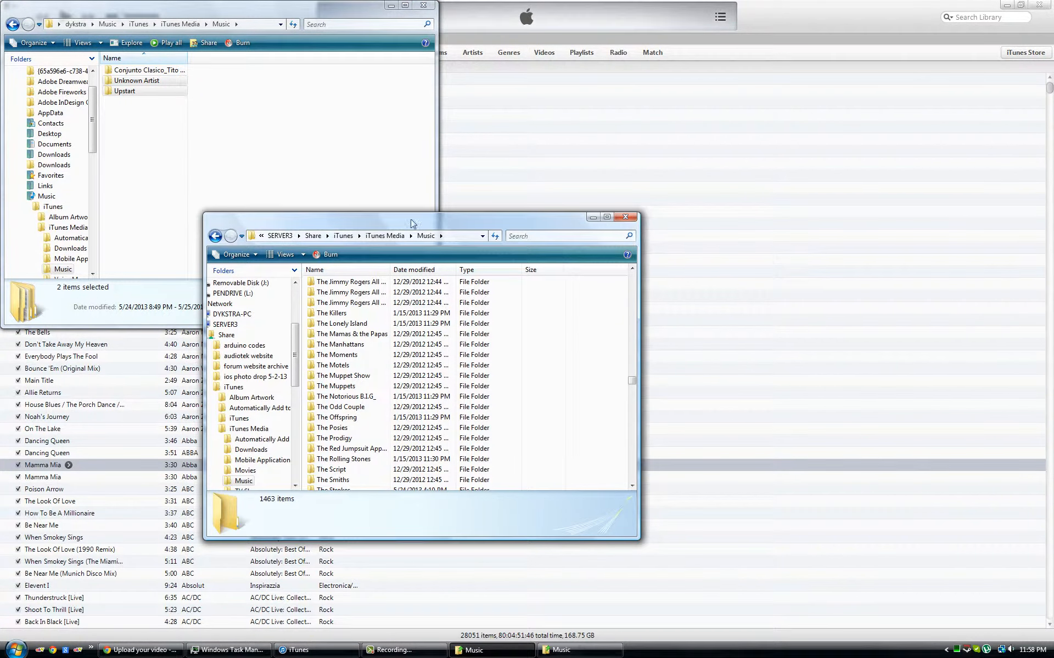
double_click(216, 238)
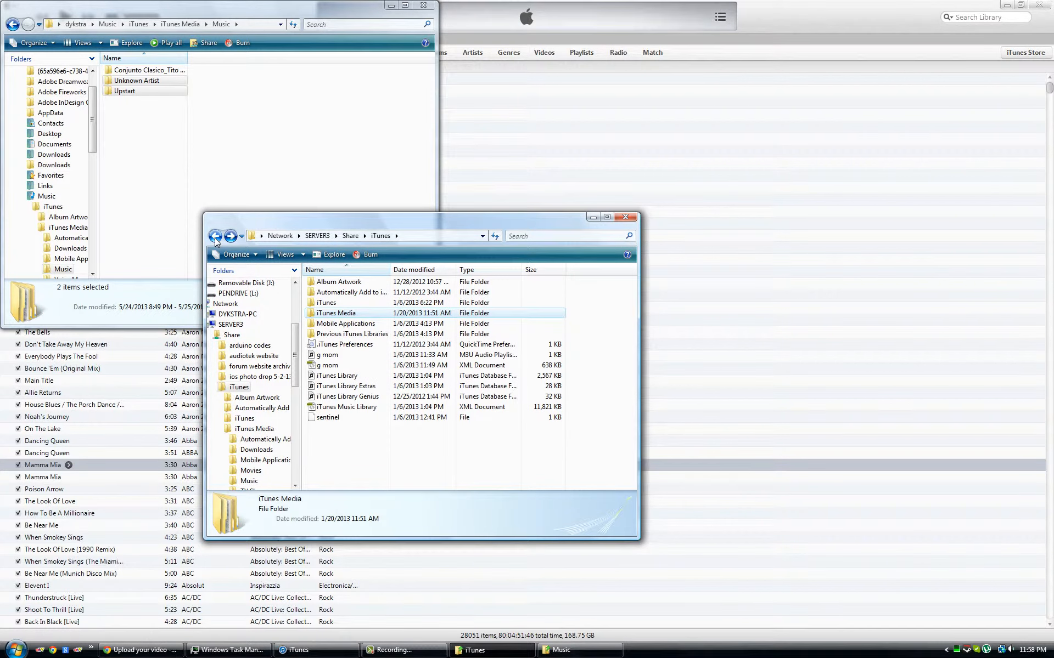
left_click(216, 239)
left_click(216, 237)
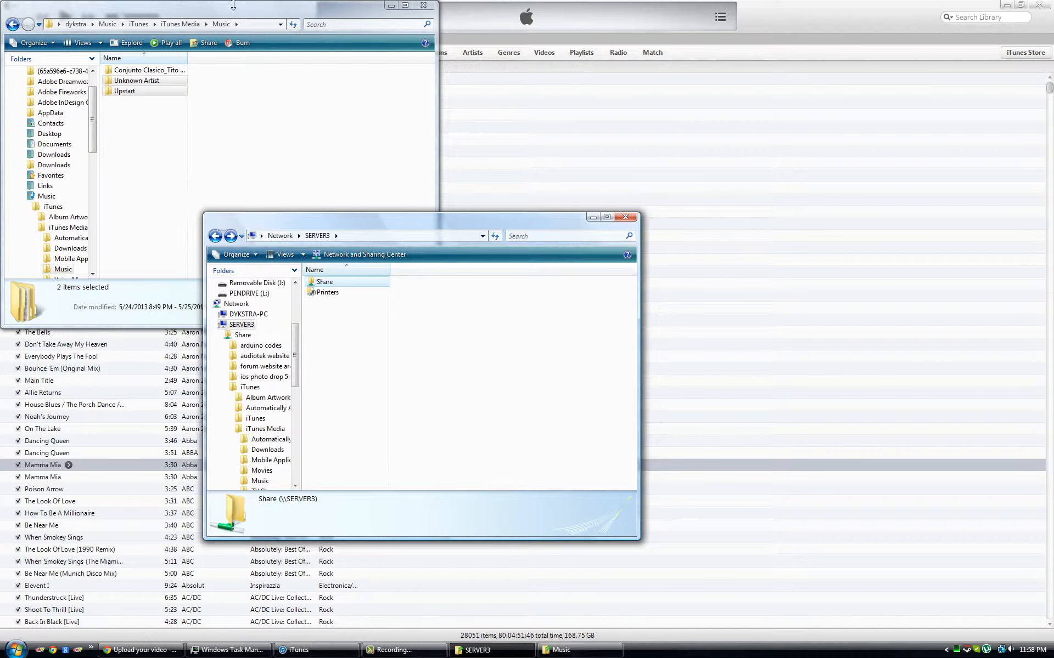
left_click(89, 24)
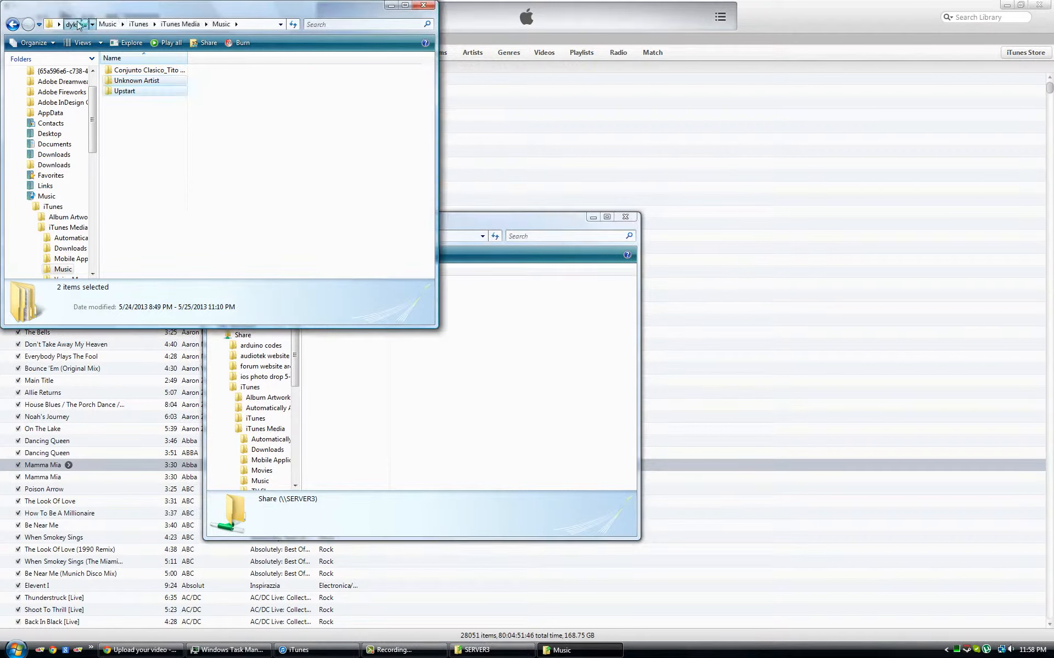
double_click(261, 255)
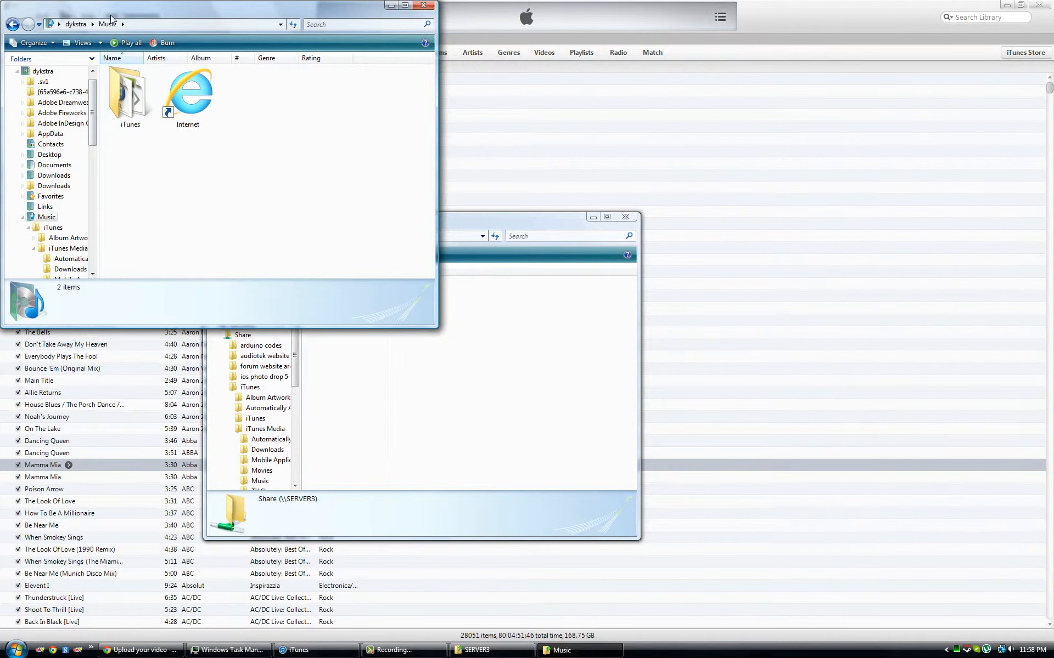
Place the local Music window beside the server window, step up to the user folder and back, and select the iTunes folder
left_click_drag(114, 15, 695, 211)
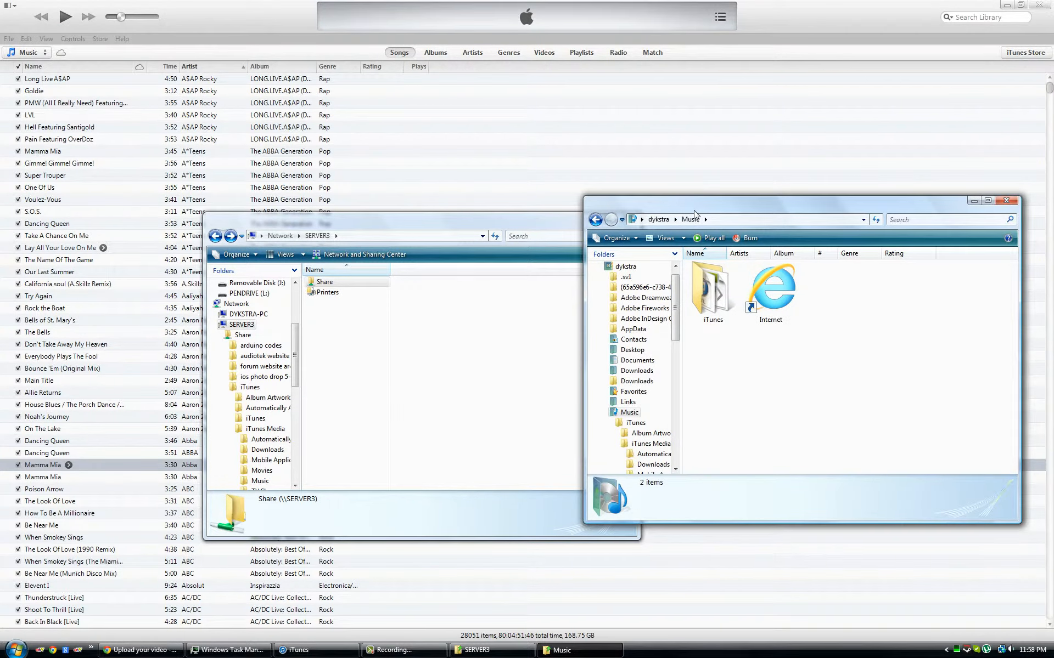
left_click(701, 310)
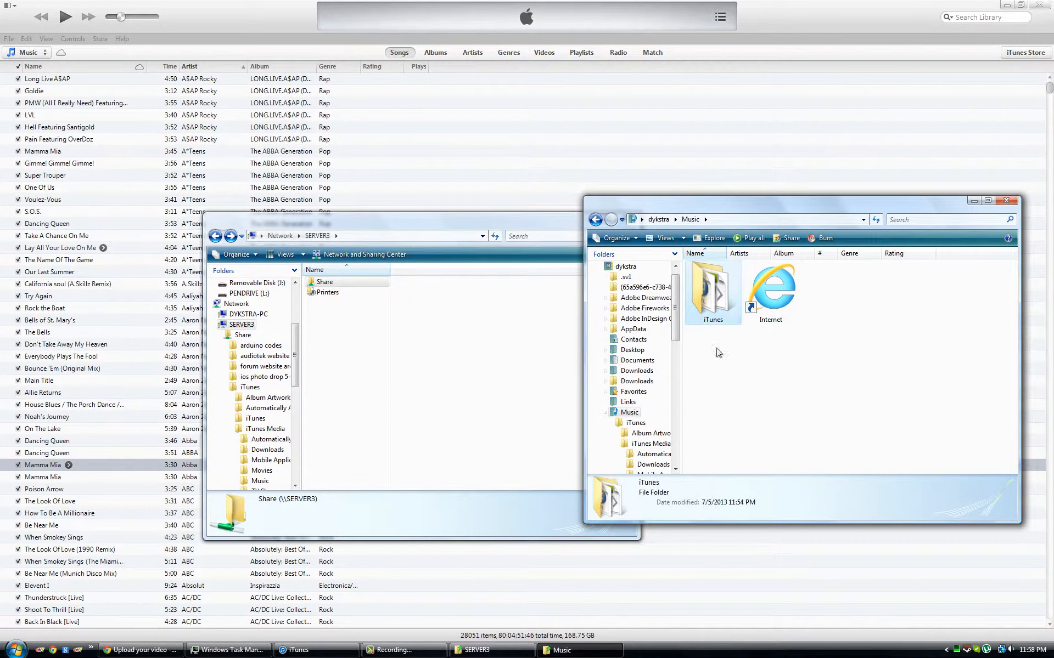
left_click(658, 219)
double_click(884, 460)
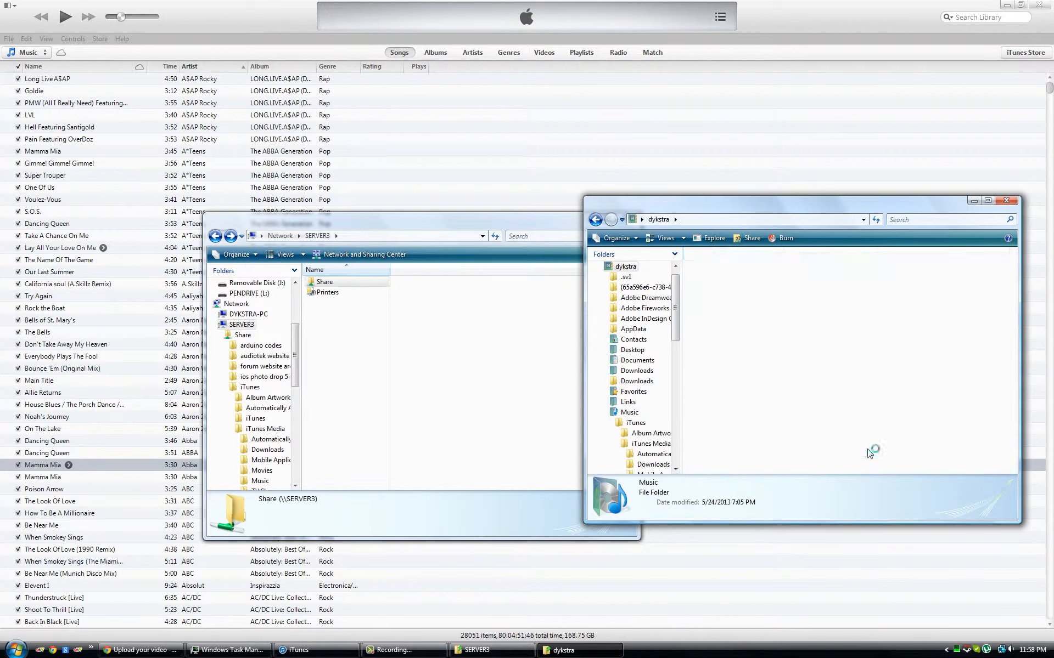
left_click(718, 295)
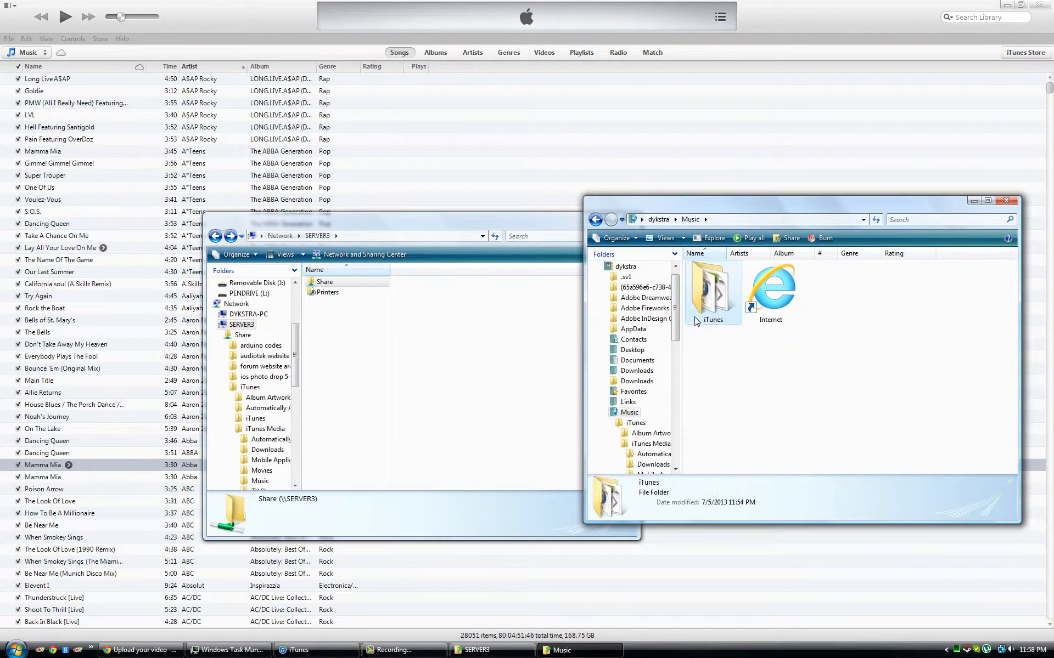
mouse_move(703, 301)
left_mouse_down()
mouse_move(685, 346)
mouse_move(712, 297)
left_mouse_up()
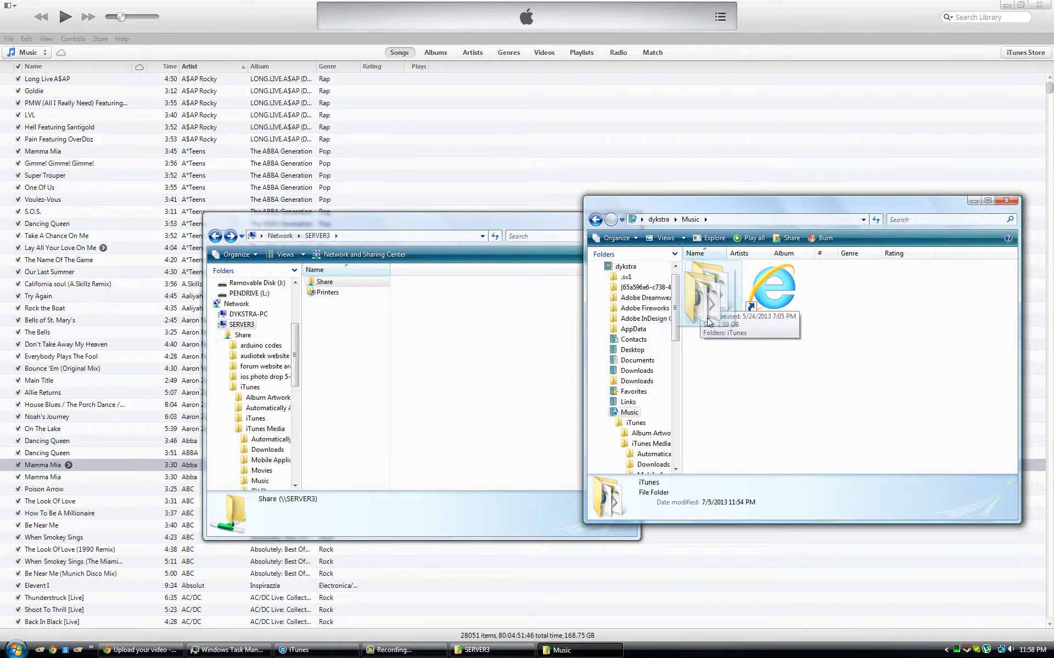
View the contents of the local iTunes folder and return to the Music folder
double_click(712, 293)
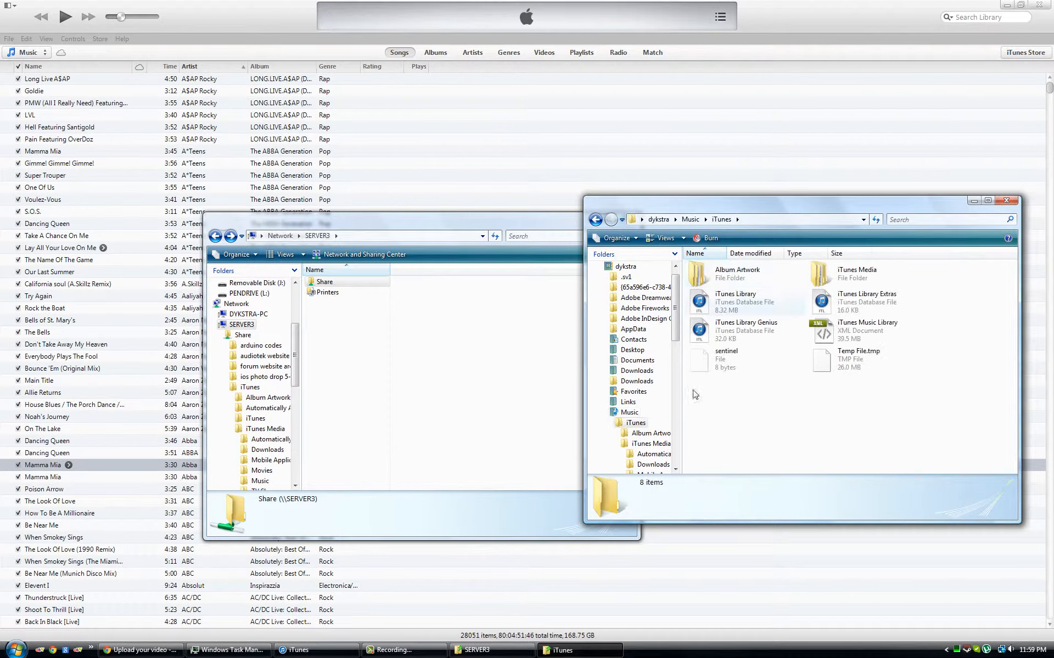
left_click(578, 218)
left_click(599, 207)
left_click(600, 208)
left_click(596, 220)
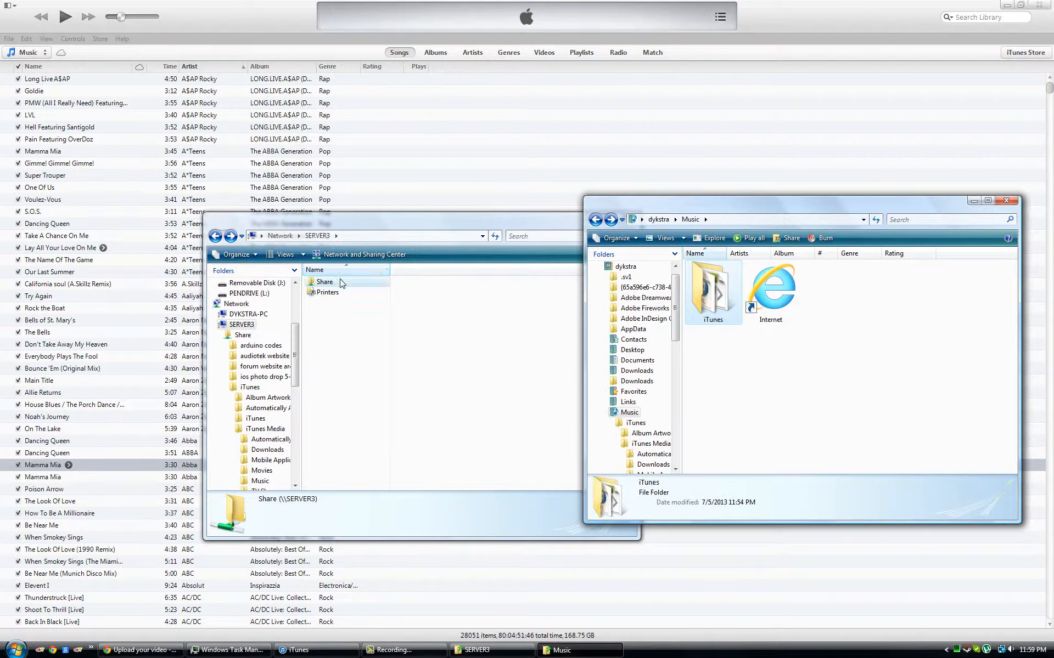
Open the Share folder on SERVER3 through the Network and place its window next to the local Music window
left_click(216, 236)
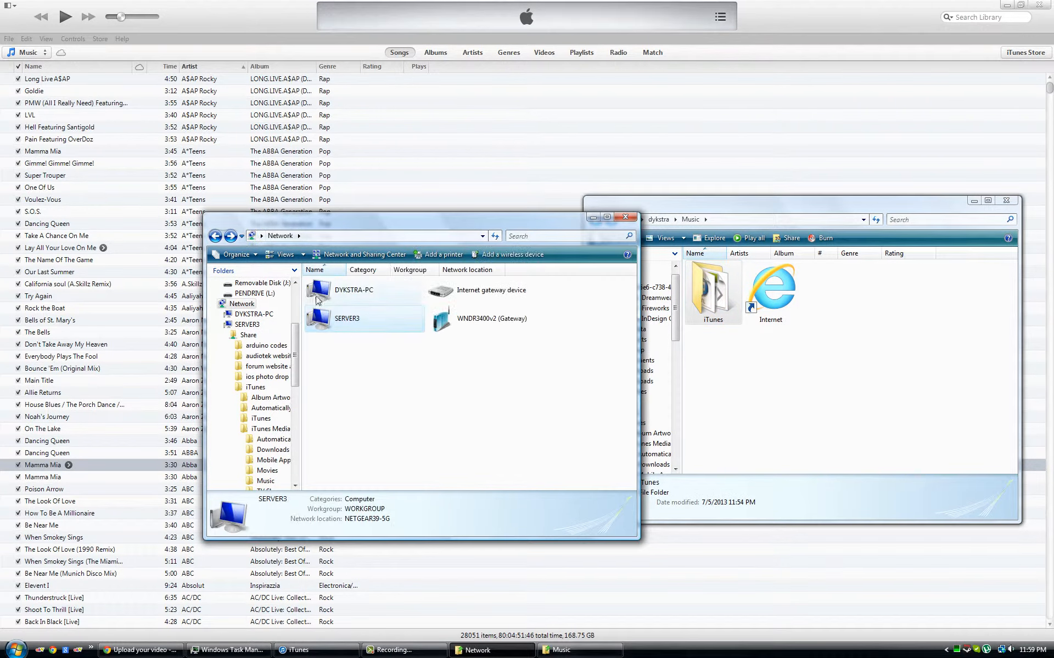
double_click(343, 325)
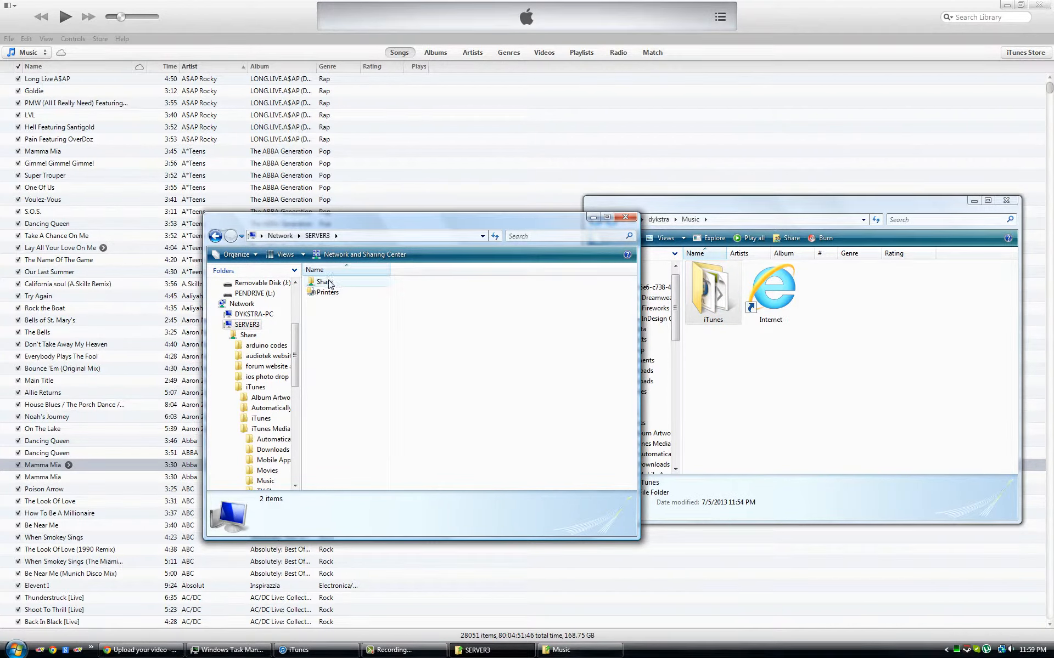
double_click(324, 282)
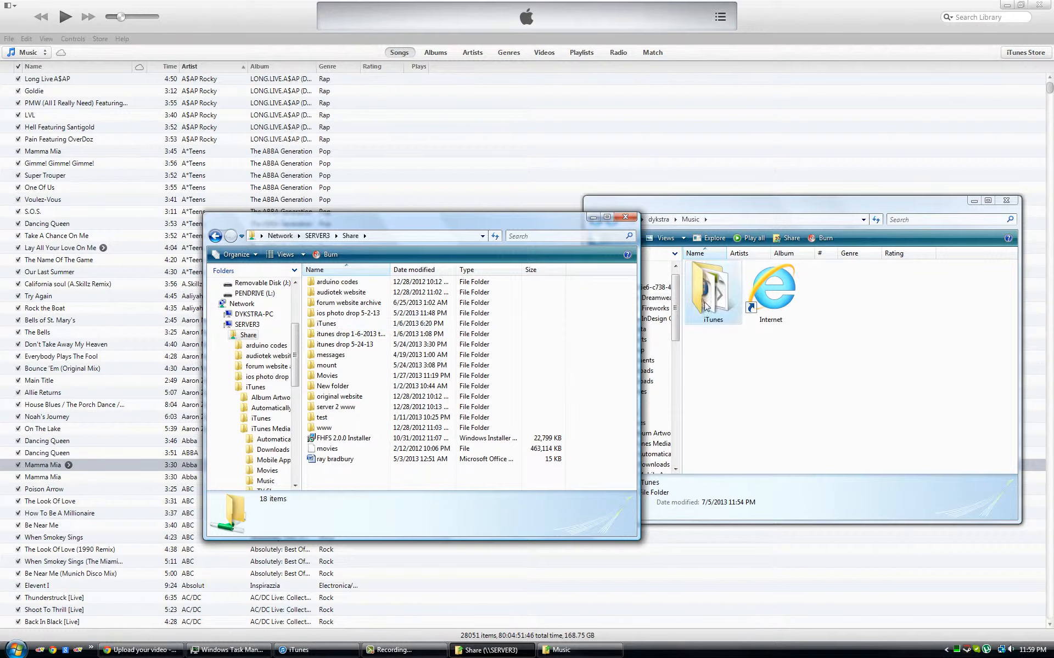
mouse_move(712, 294)
left_mouse_down()
mouse_move(546, 341)
mouse_move(593, 378)
mouse_move(617, 373)
mouse_move(614, 357)
mouse_move(713, 296)
left_mouse_up()
left_click_drag(518, 220, 400, 203)
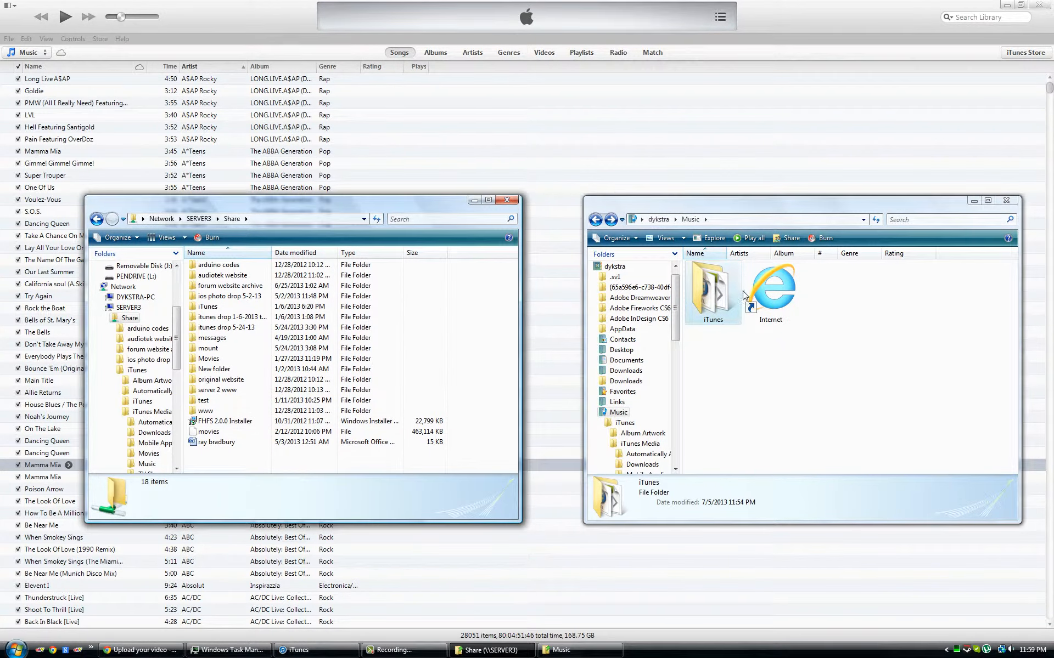
Try to copy the local iTunes folder into SERVER3's Share and check the iTunes folder already there
left_click_drag(713, 294, 486, 331)
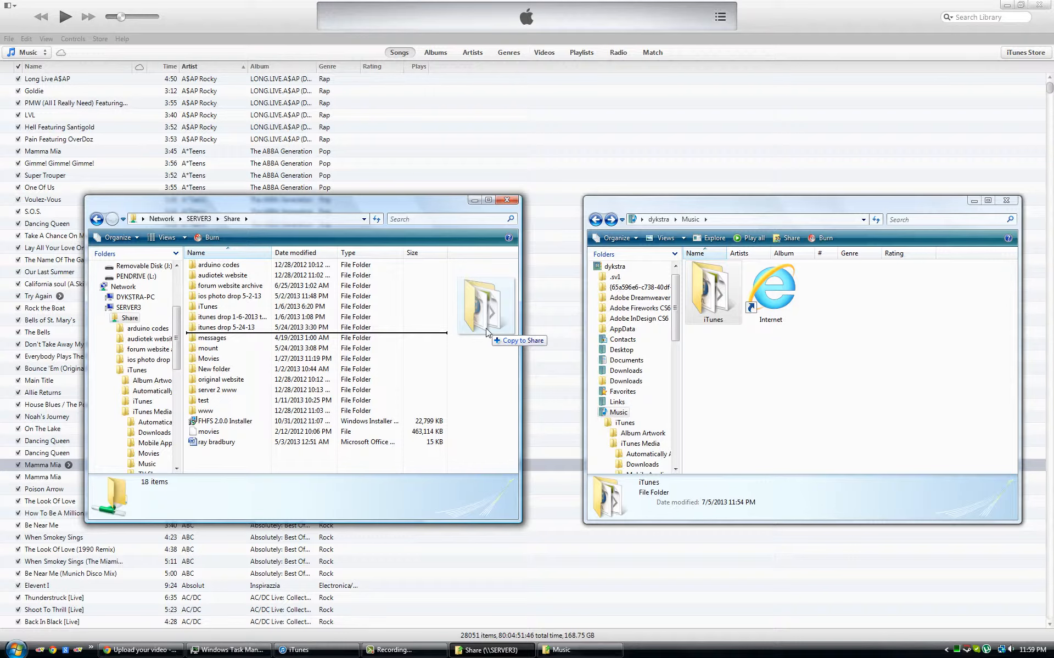
left_click_drag(486, 332, 490, 327)
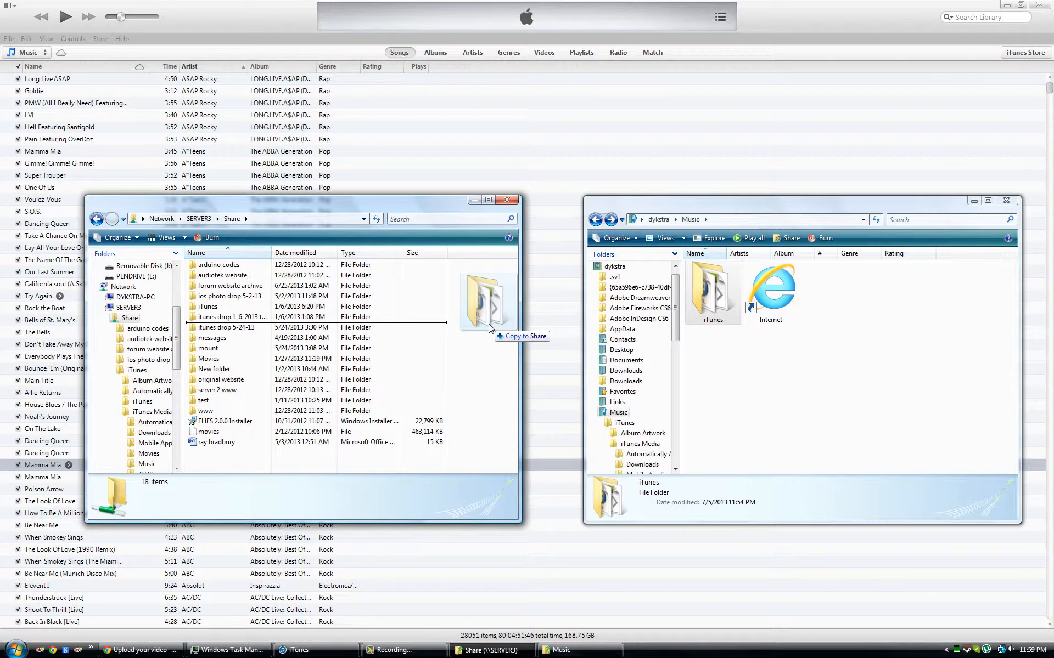
left_click_drag(489, 323, 714, 312)
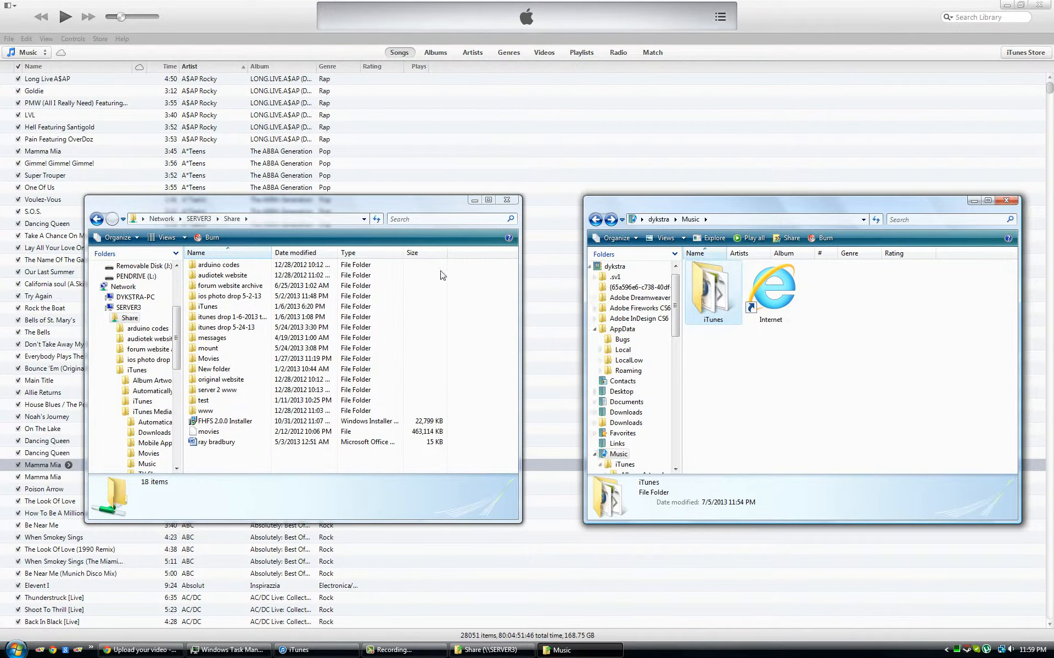
double_click(217, 308)
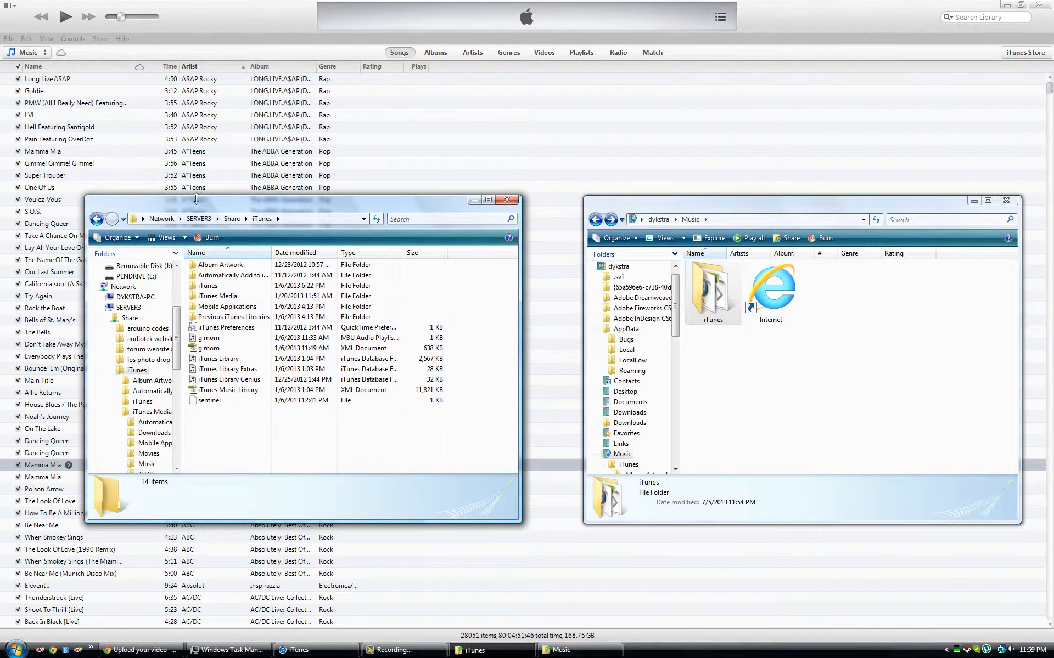
left_click(97, 219)
Start deleting the local iTunes folder from Music and decline the confirmation
left_click(713, 301)
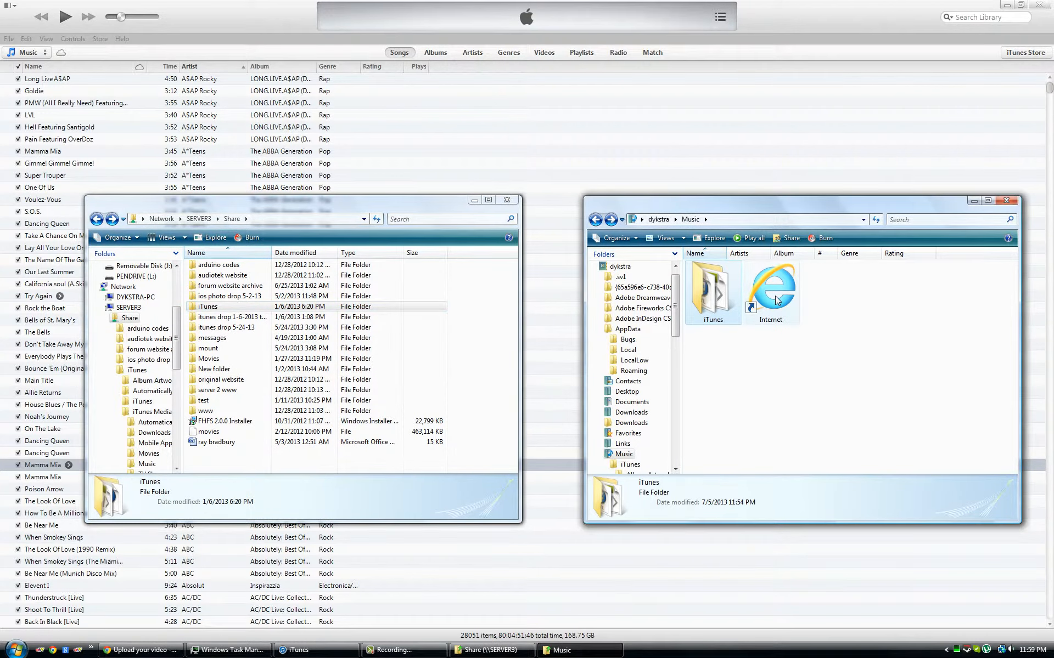
key("Delete")
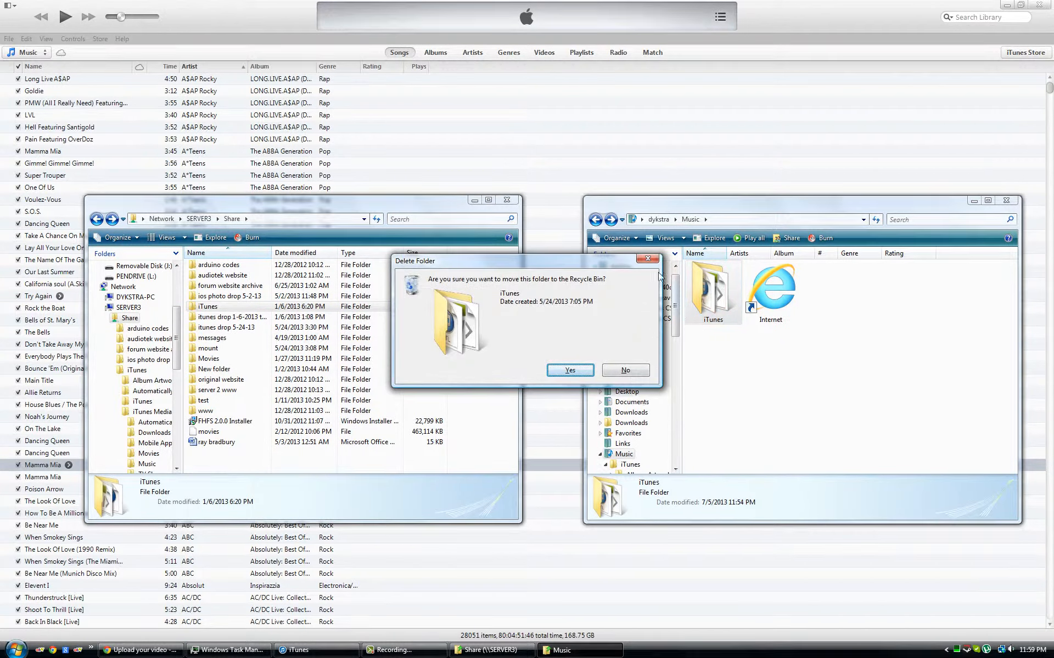
left_click(640, 371)
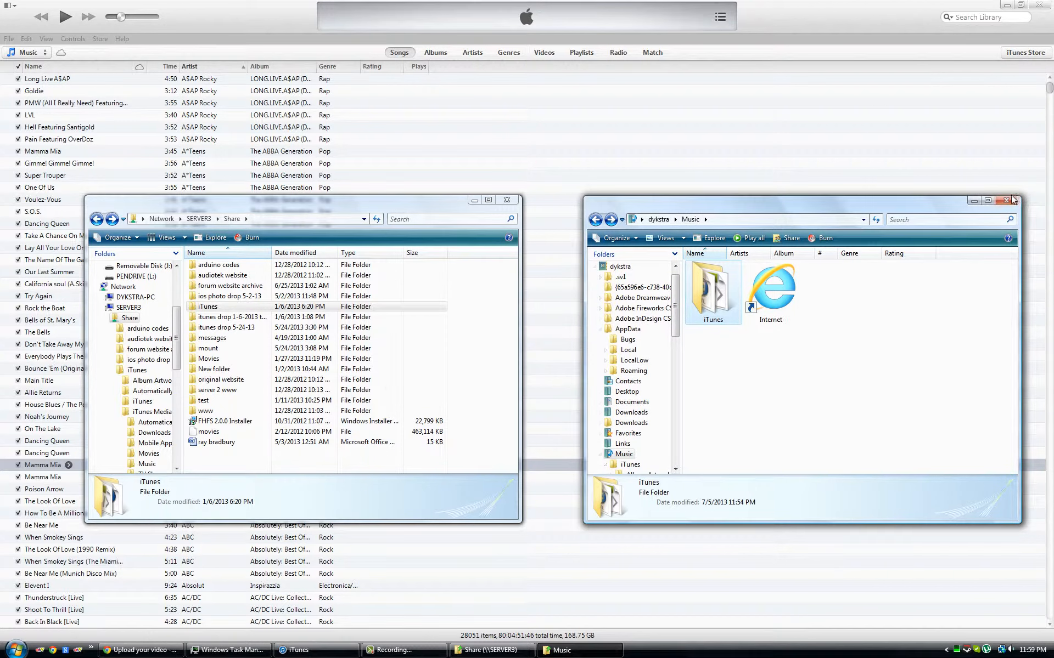
Look inside the local iTunes folder once more, then clear both folder windows away from iTunes
double_click(710, 282)
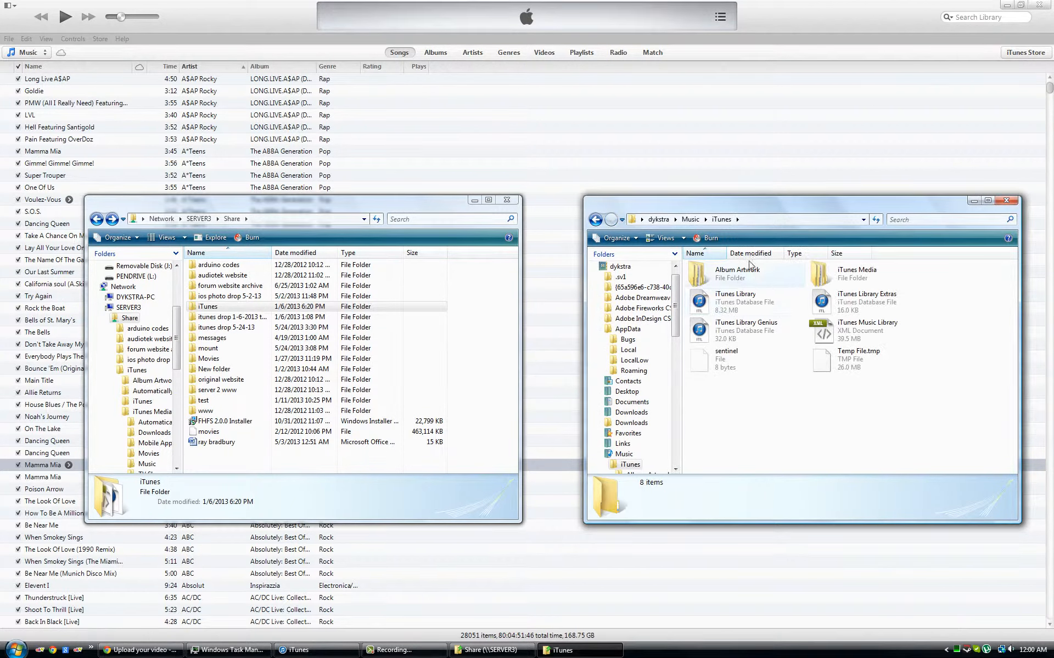
left_click(595, 219)
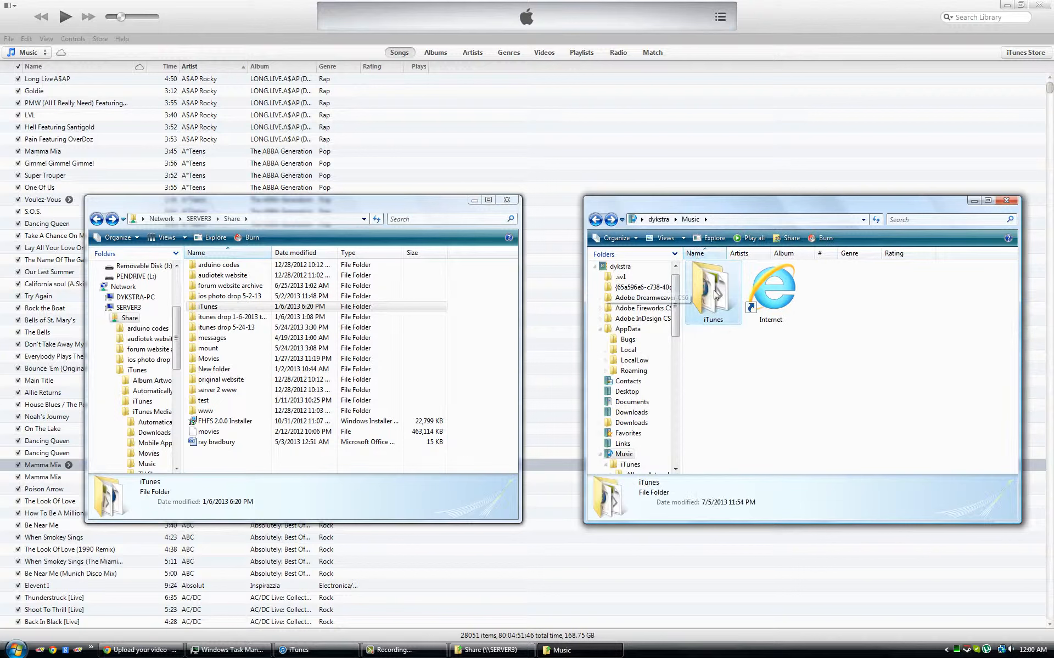
mouse_move(715, 294)
left_mouse_down()
mouse_move(768, 299)
mouse_move(453, 293)
mouse_move(700, 256)
mouse_move(718, 307)
left_mouse_up()
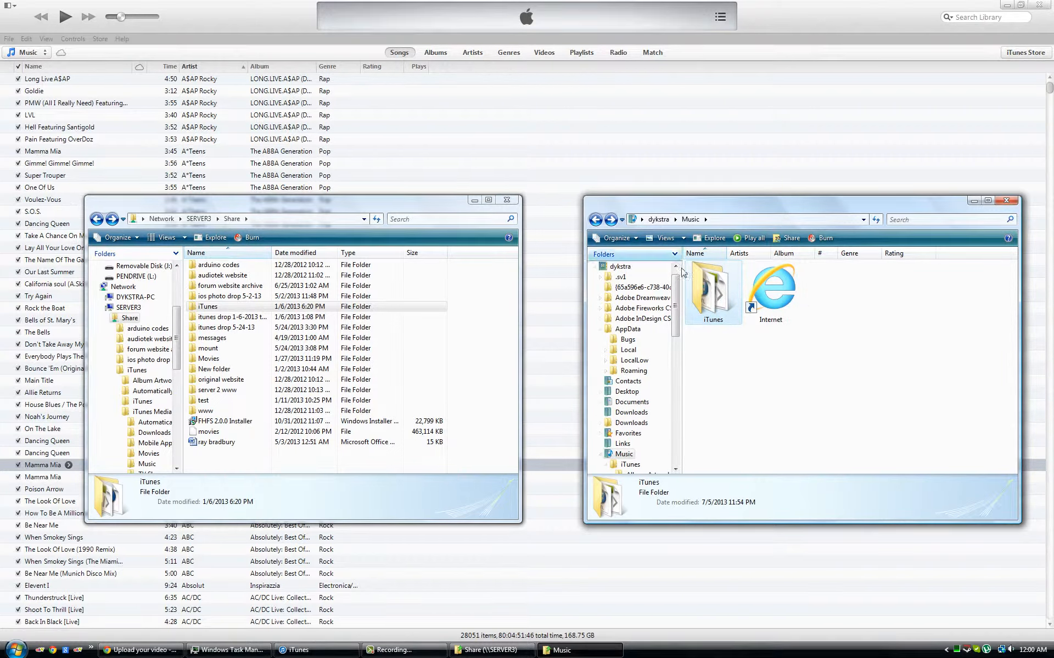
left_click_drag(716, 297, 725, 280)
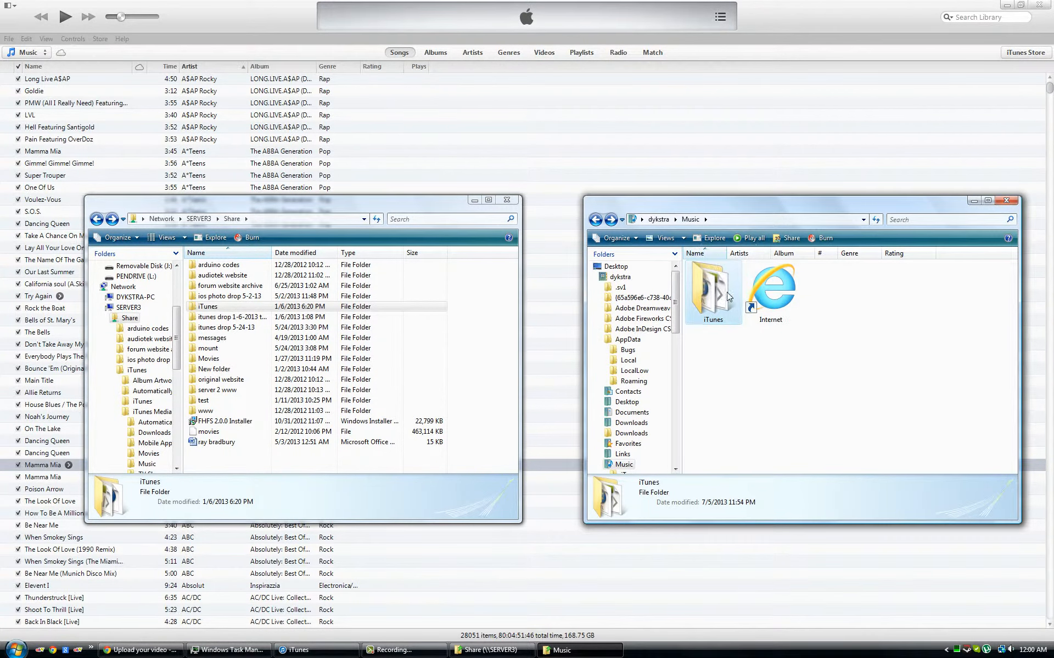
left_click(1011, 202)
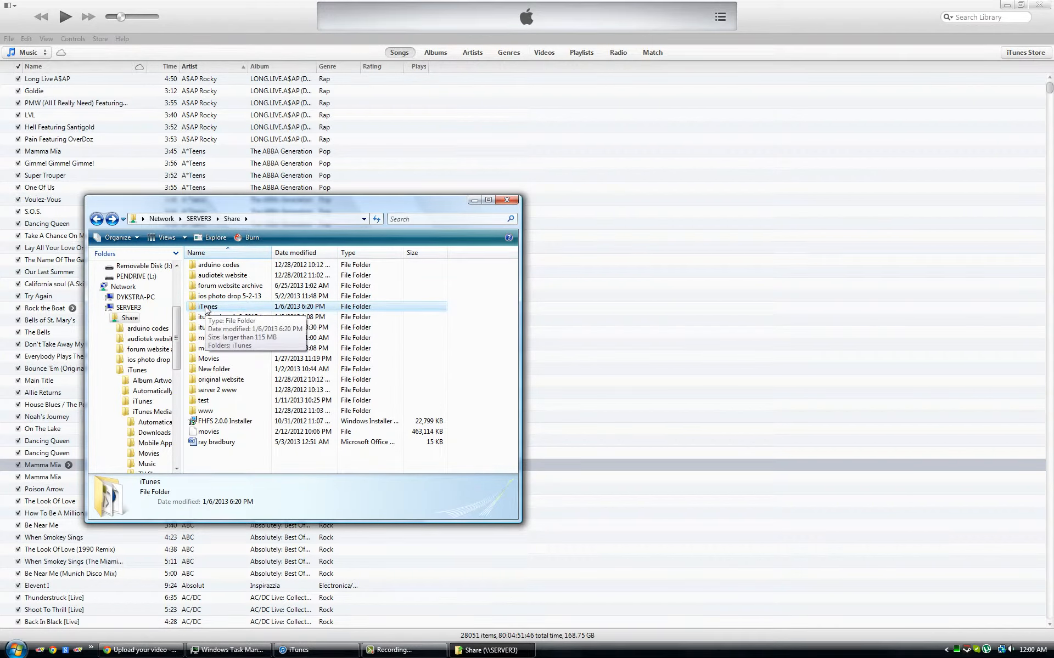
left_click(475, 201)
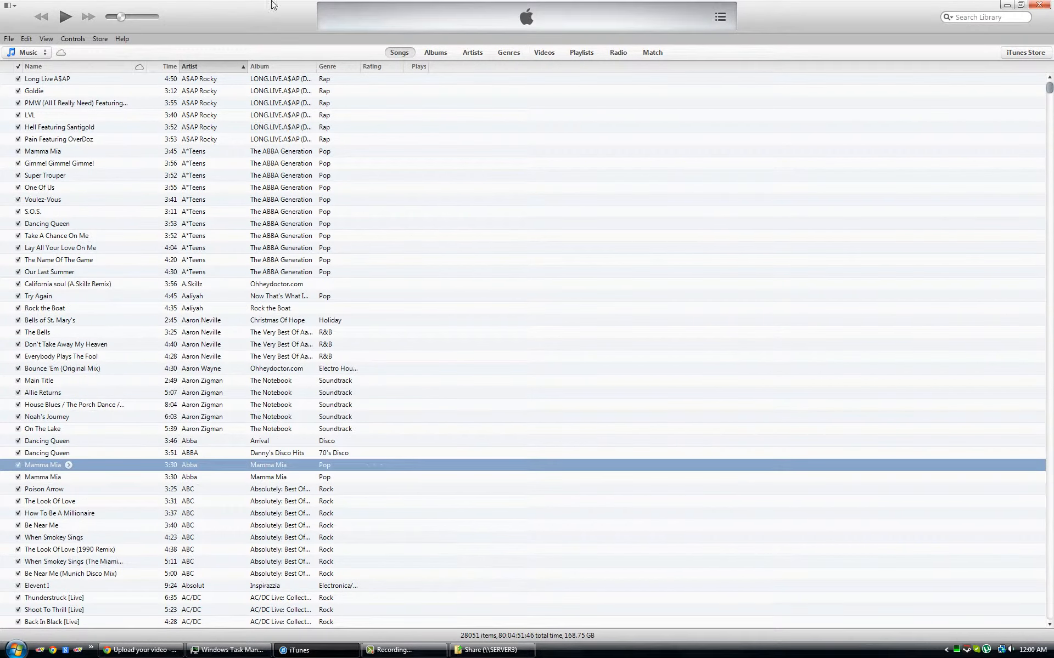
left_click(27, 40)
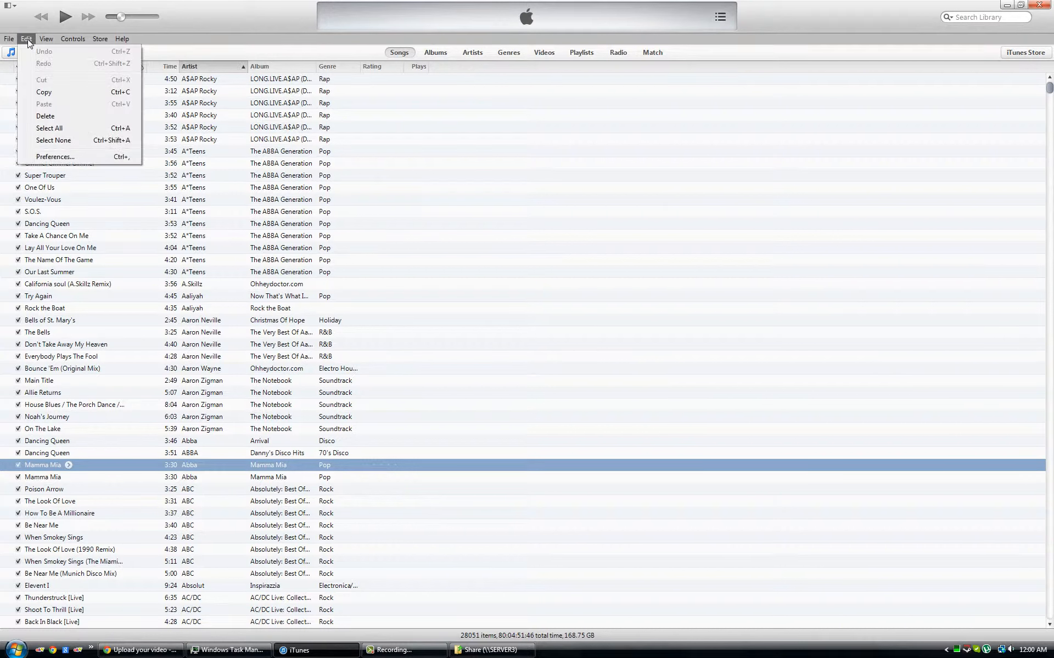
left_click(56, 158)
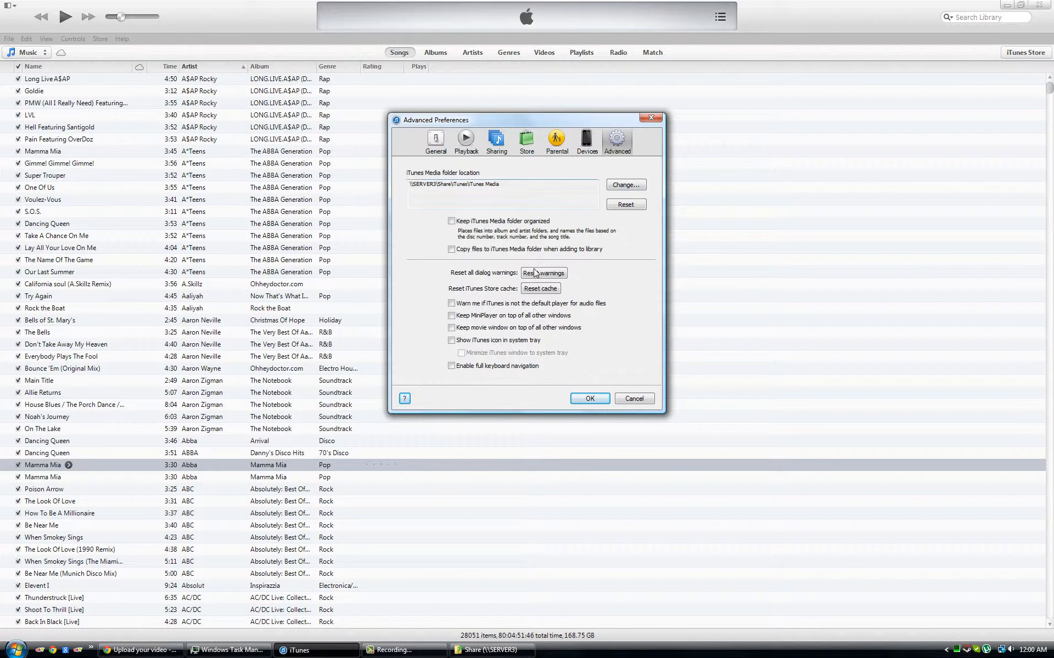
left_click(631, 400)
Open the Advanced preferences of iTunes and highlight the iTunes Media folder location path
left_click(26, 39)
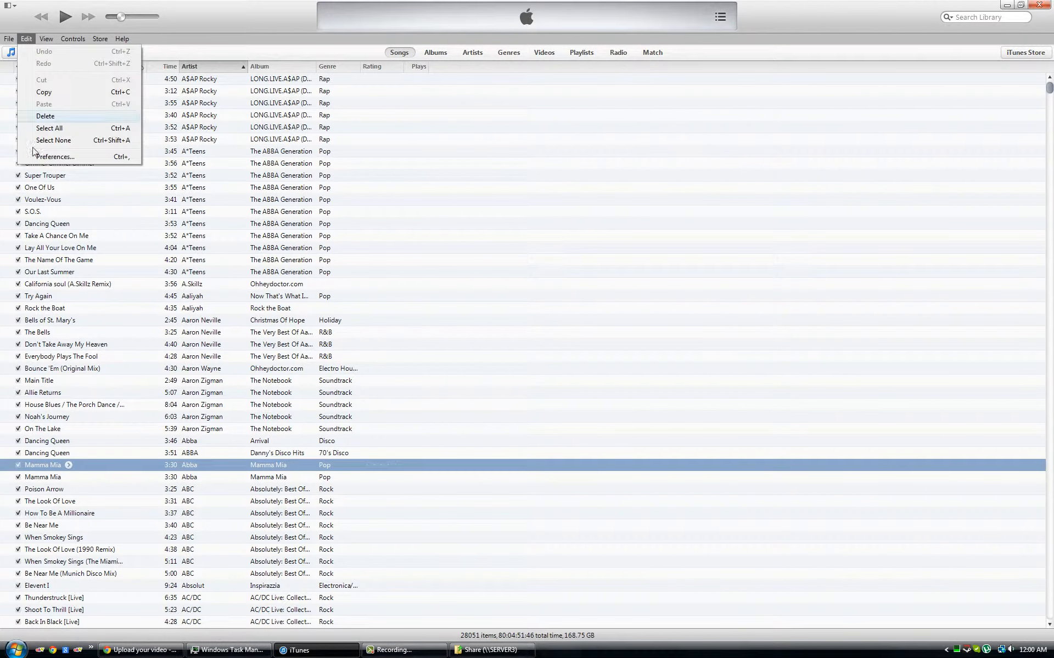
left_click(49, 157)
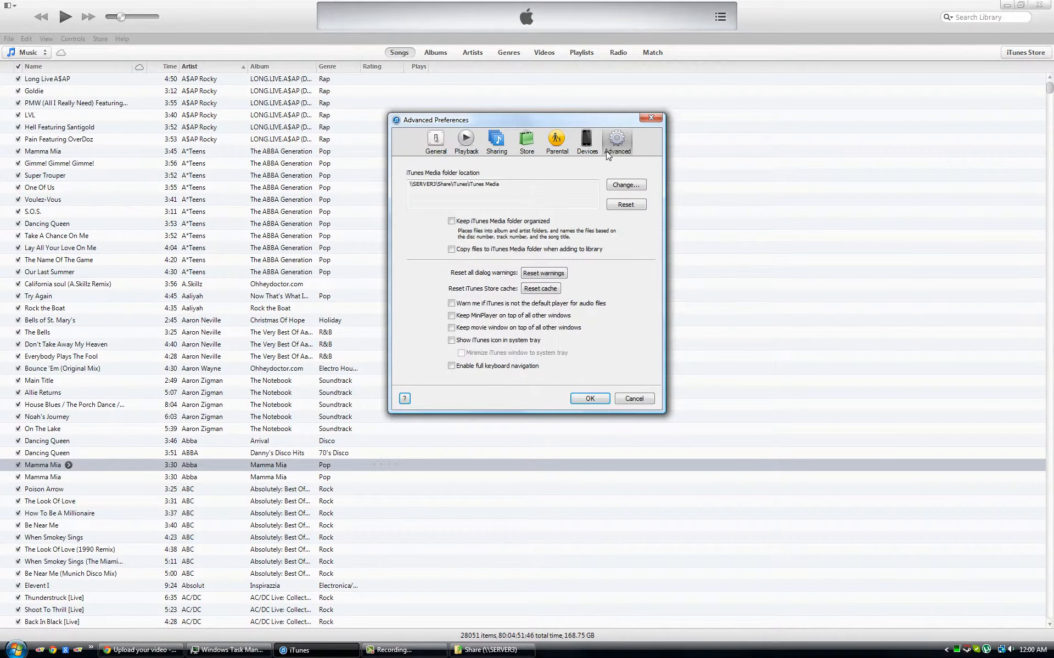
left_click(608, 154)
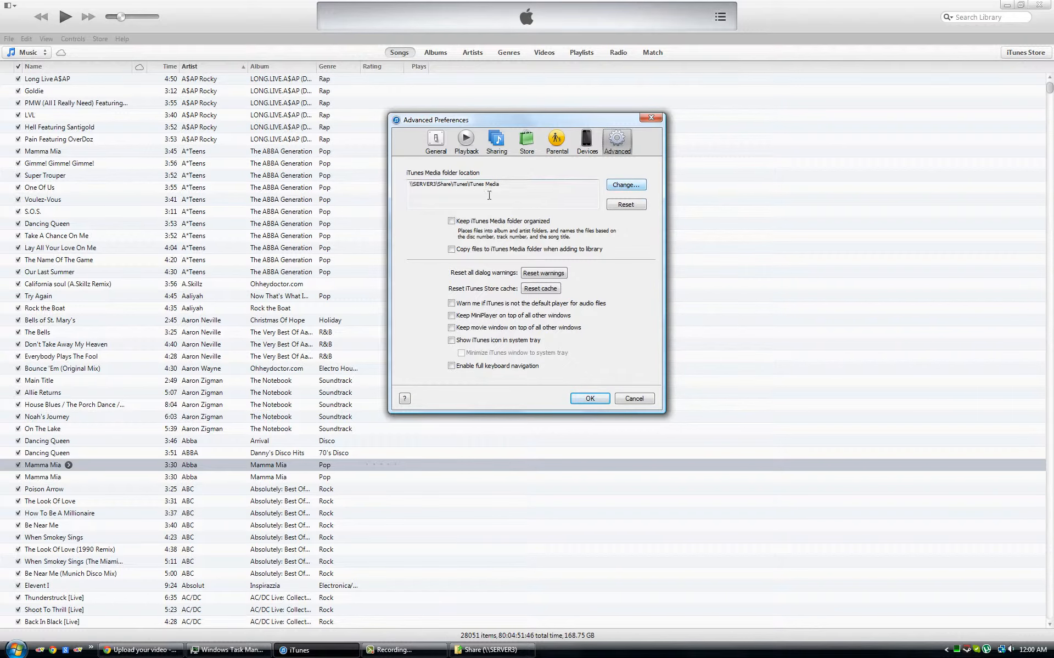
left_click_drag(503, 186, 343, 187)
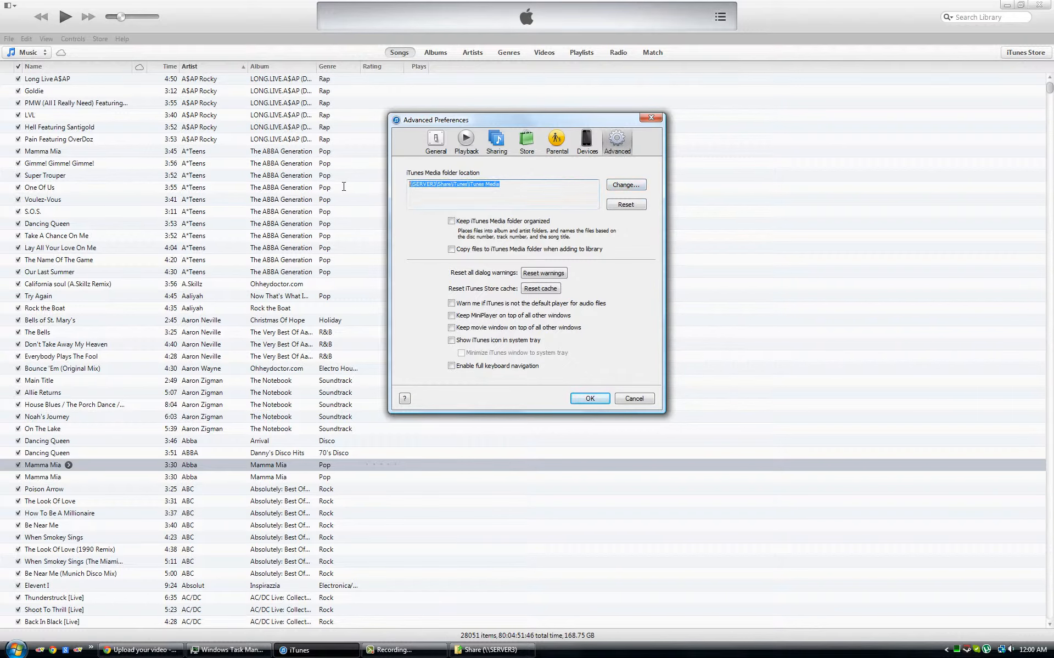
Set the iTunes Media folder location to the iTunes Media folder inside the iTunes directory of SERVER3's Share
left_click(621, 186)
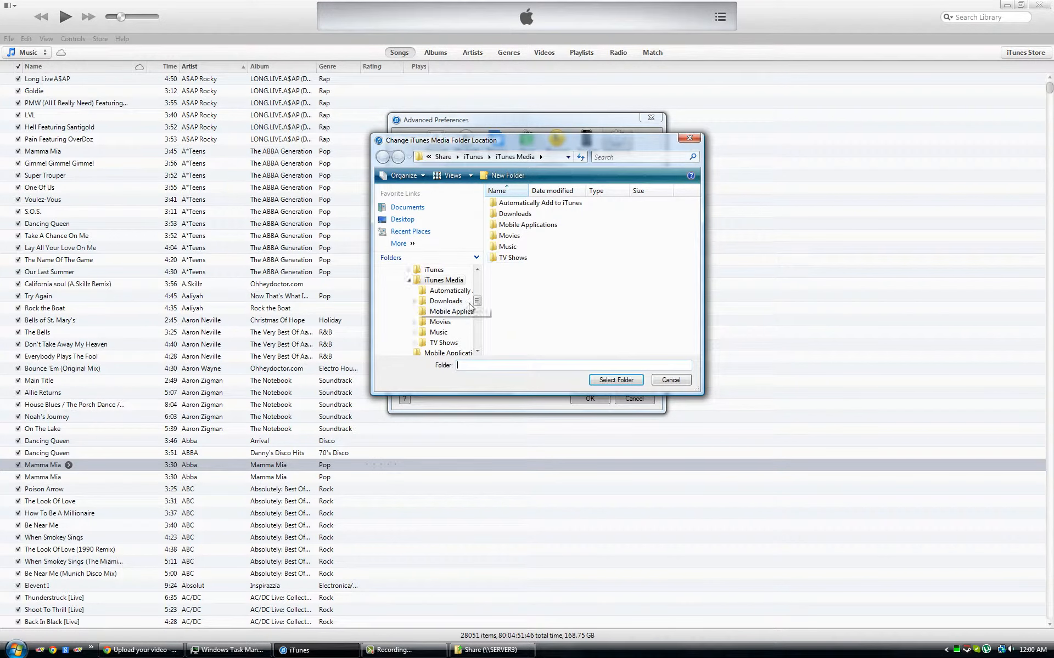
left_click_drag(476, 300, 476, 277)
left_click(420, 332)
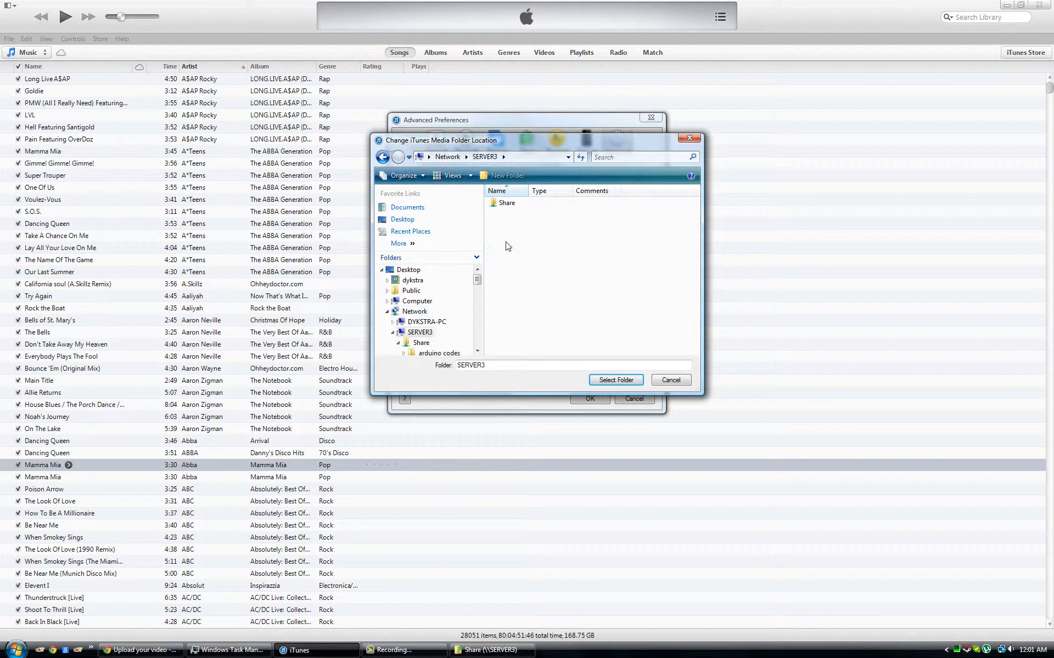
double_click(503, 204)
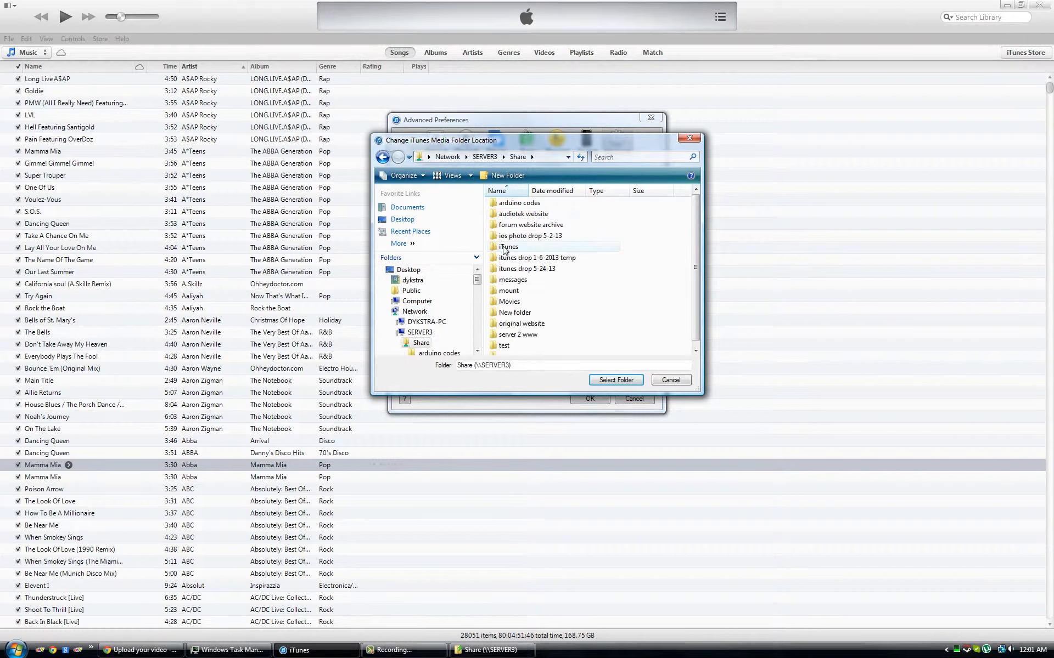
left_click(504, 248)
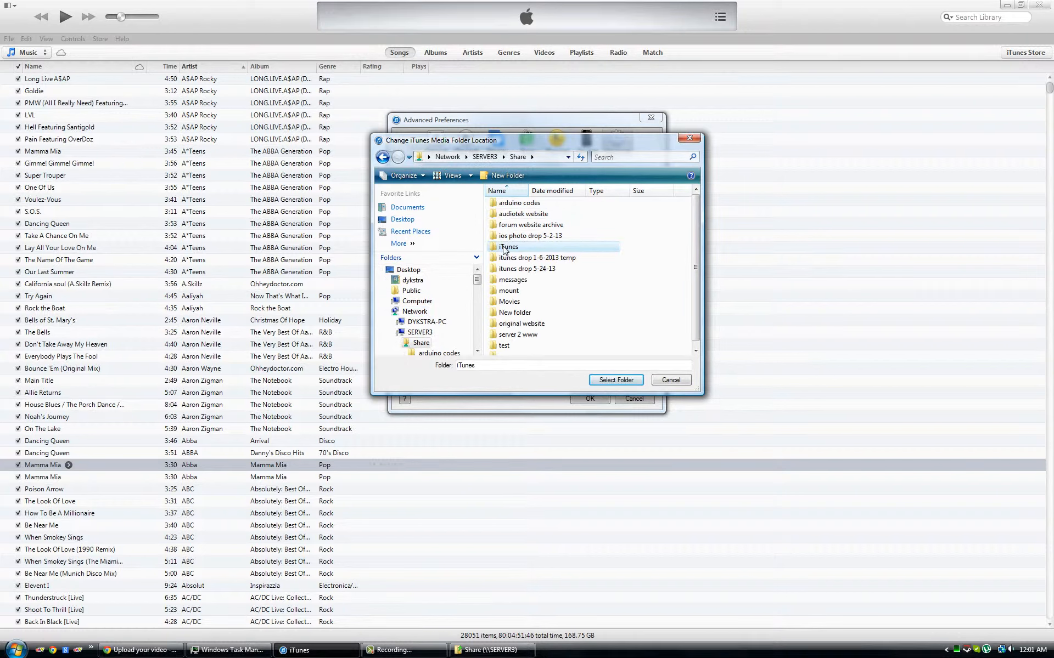
double_click(504, 247)
left_click(518, 235)
left_click(616, 379)
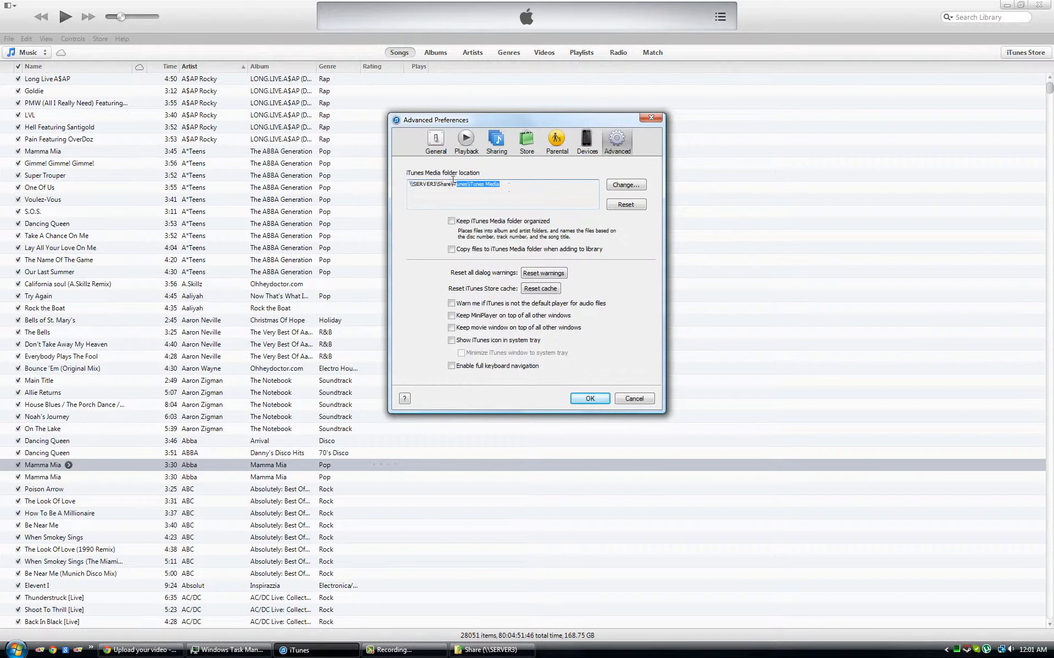
Highlight the parts of the iTunes Media folder location path to review it, and accept the Advanced preferences
left_click(432, 184)
left_click_drag(433, 184, 405, 185)
left_click_drag(507, 186, 467, 183)
left_click(503, 194)
left_click(591, 400)
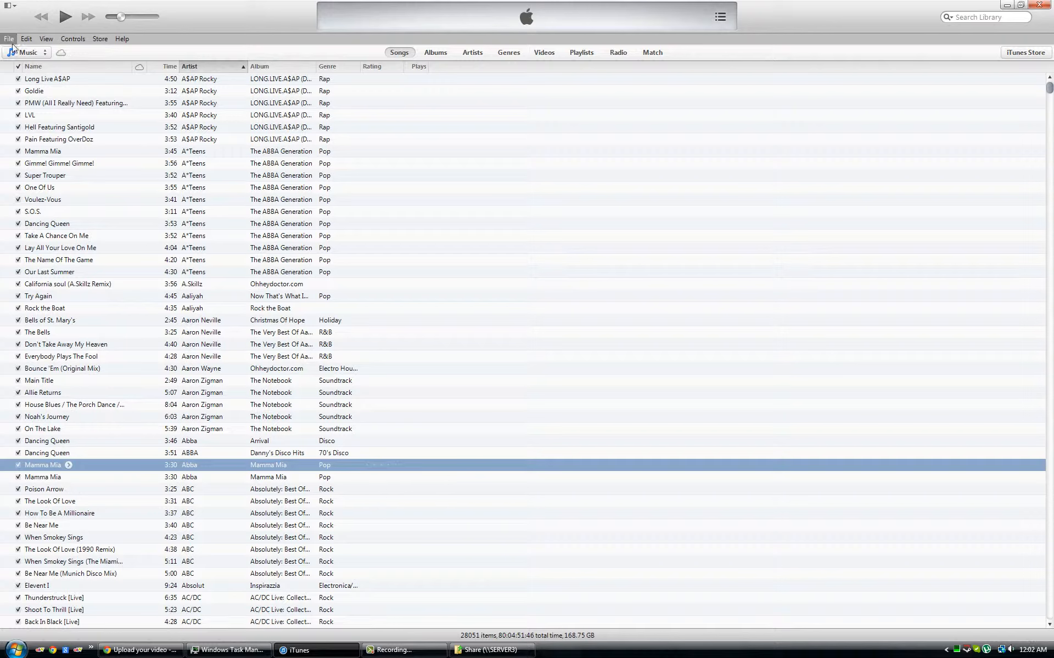
Switch to the Share folder window, clear iTunes out of the way, and go up through SERVER3 to the Network level
left_click(491, 650)
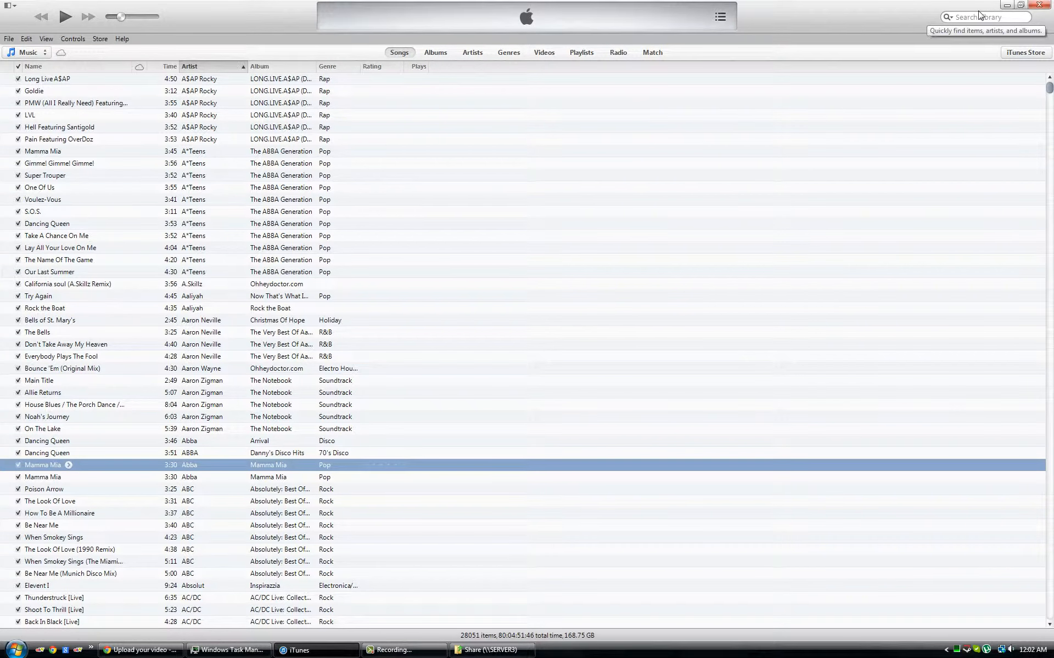
left_click(486, 651)
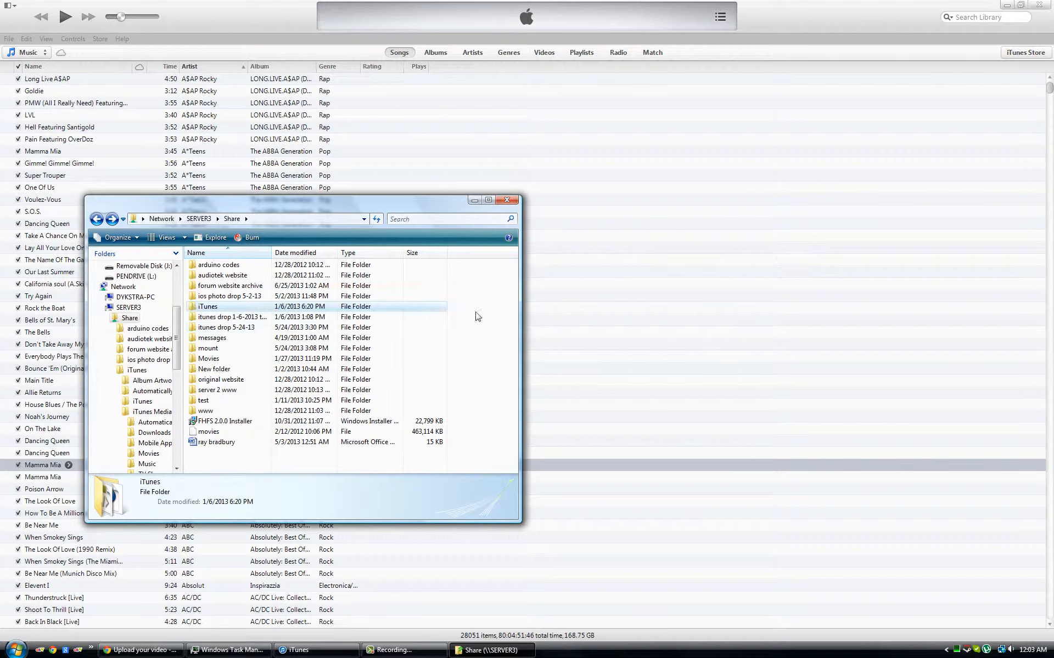
left_click_drag(616, 322, 466, 286)
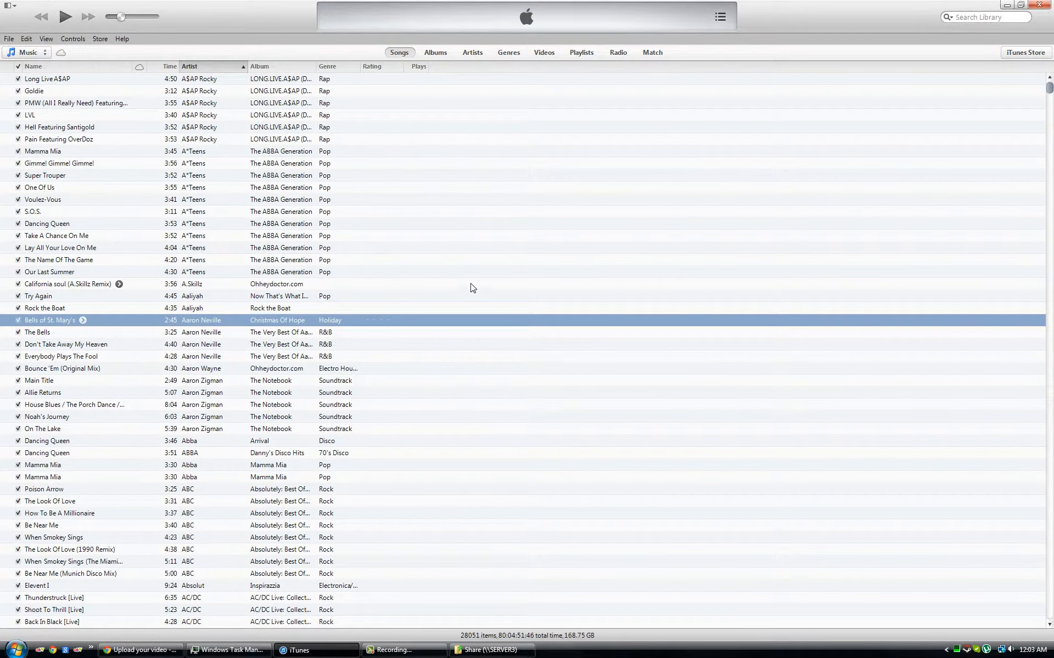
left_click(1006, 5)
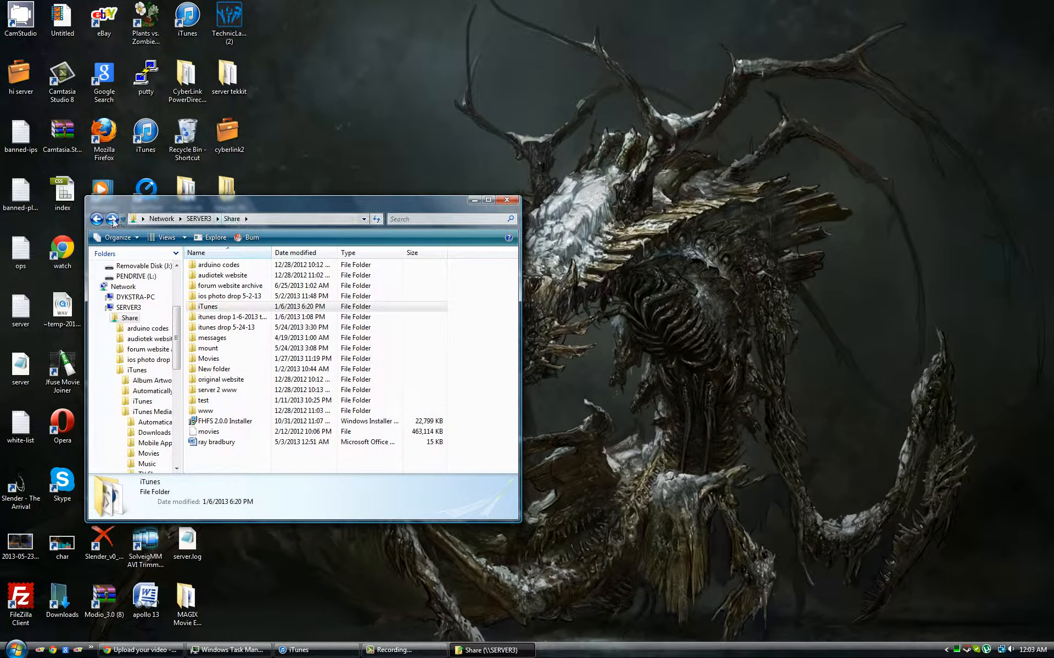
left_click(193, 219)
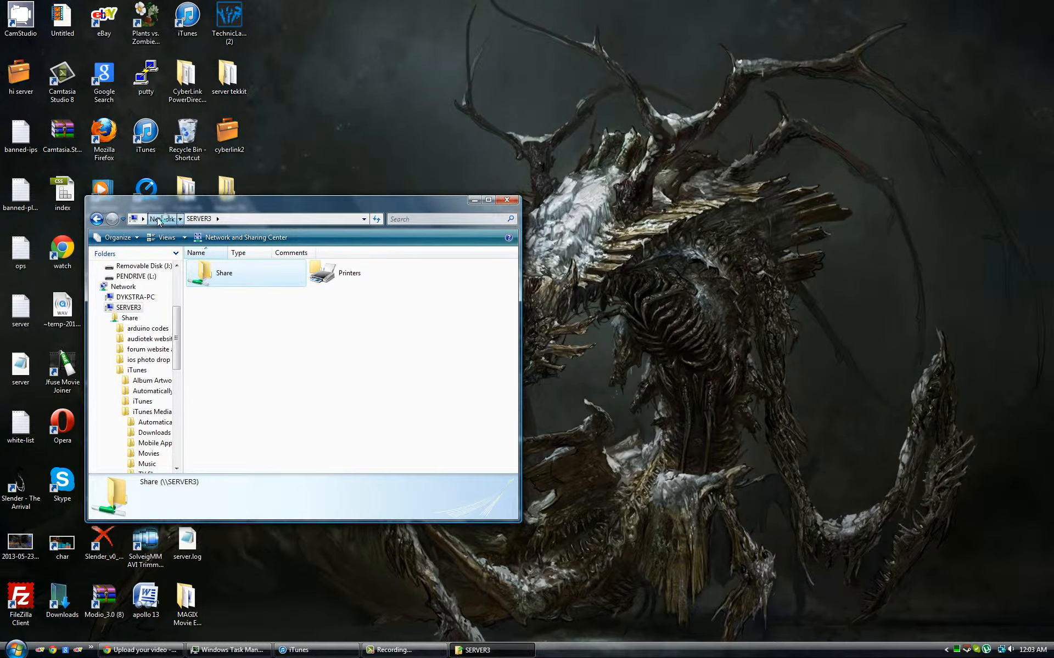
left_click(162, 218)
Minimize iTunes again and open the Share folder on SERVER3 from the Network location
left_click(317, 650)
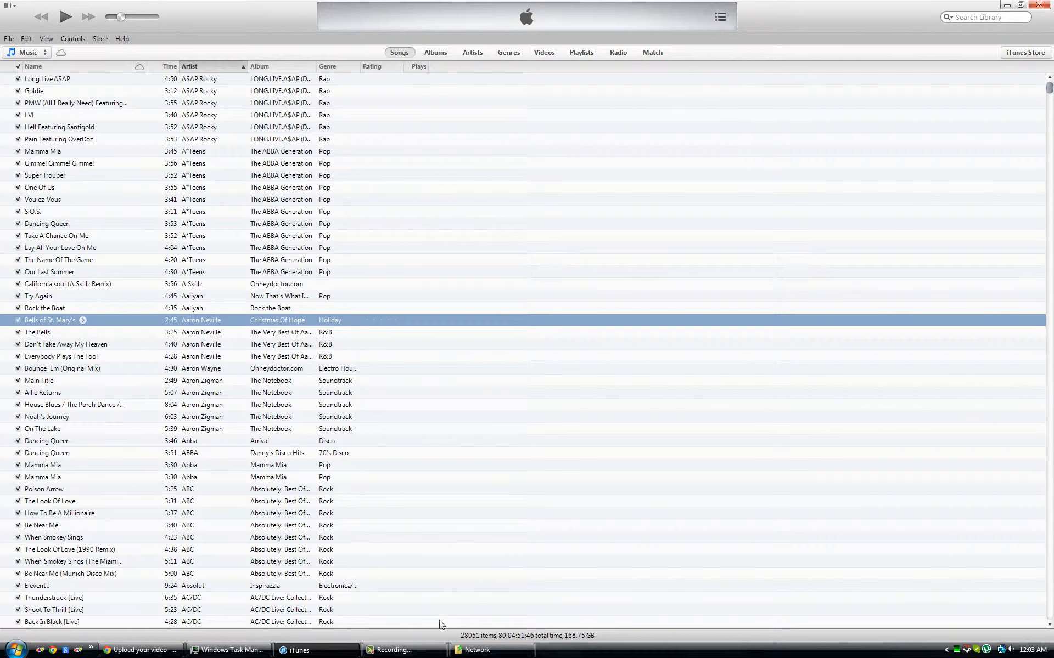
left_click(1007, 5)
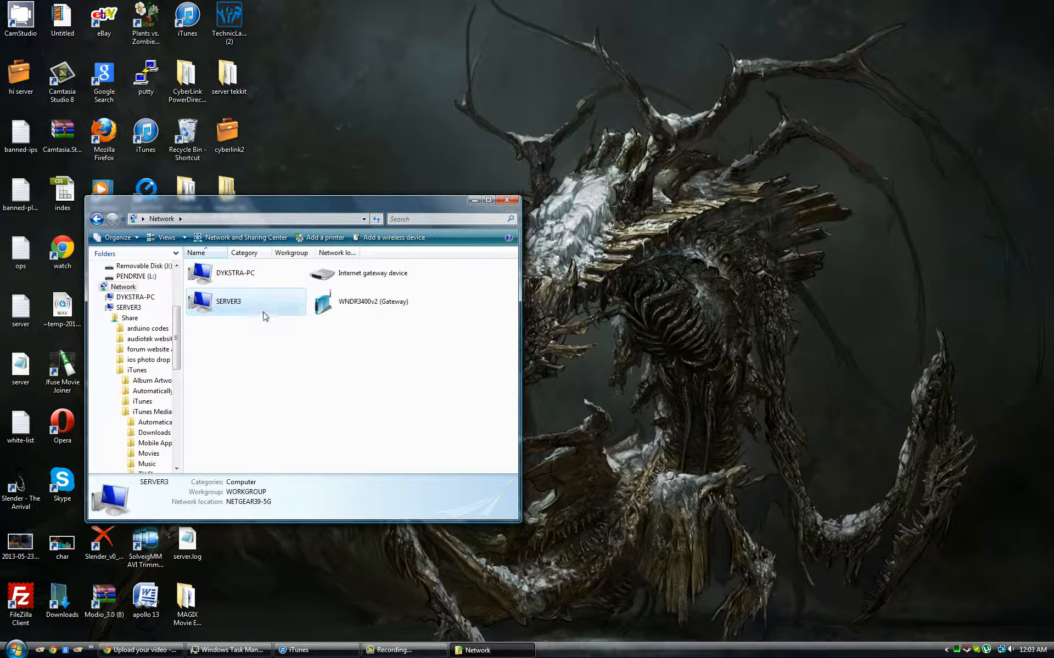
double_click(251, 308)
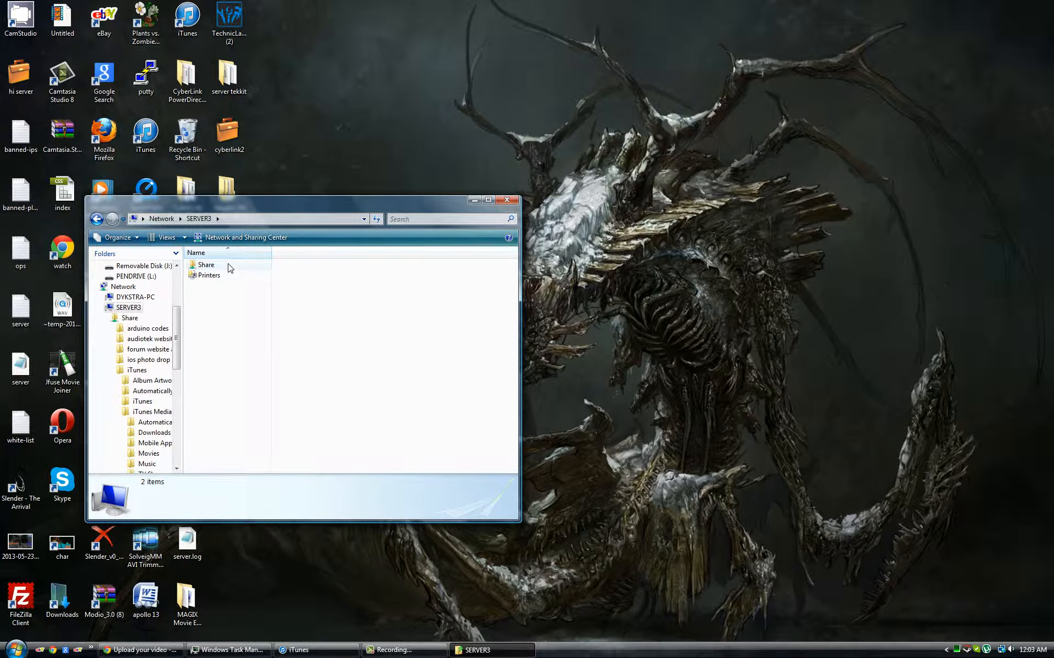
left_click(230, 268)
double_click(229, 268)
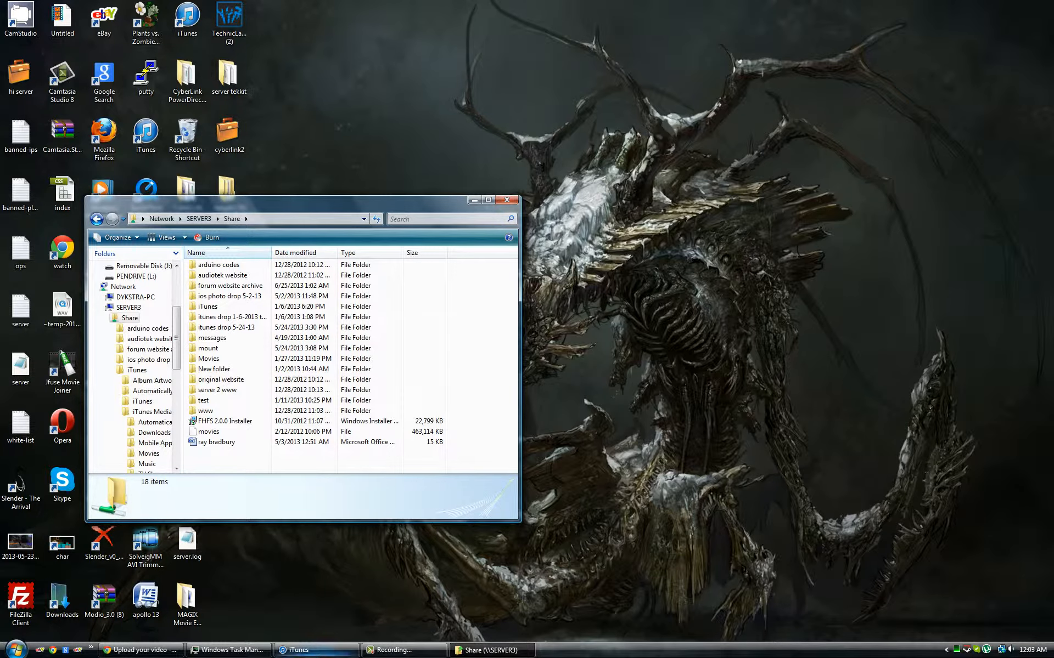
Return from the Share folder to the SERVER3 level and bring the iTunes song library back to the front
left_click(316, 649)
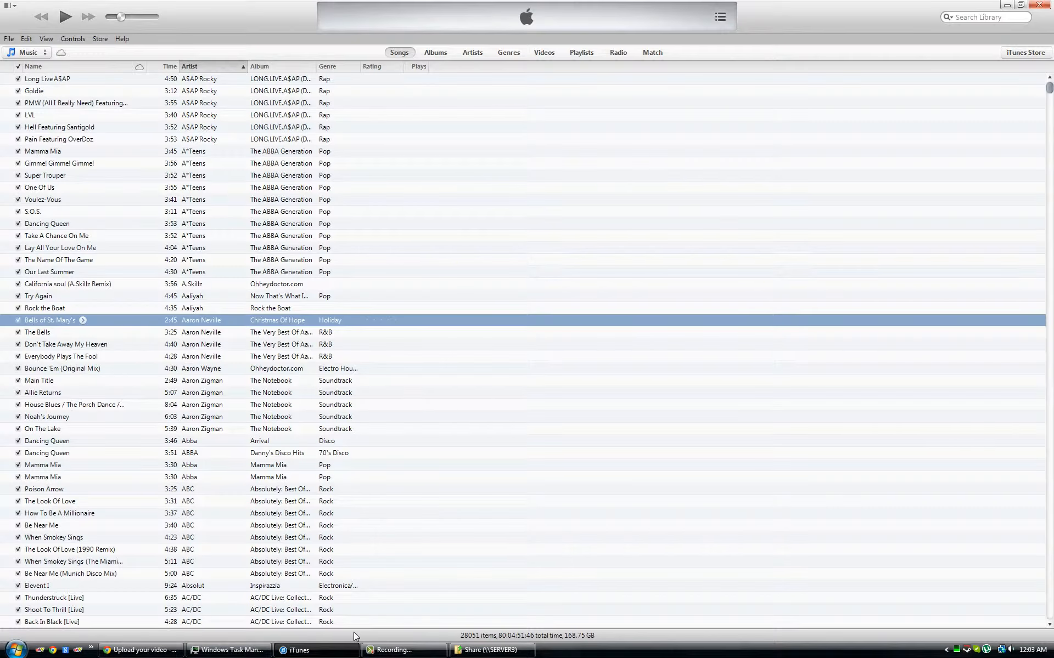
left_click(316, 649)
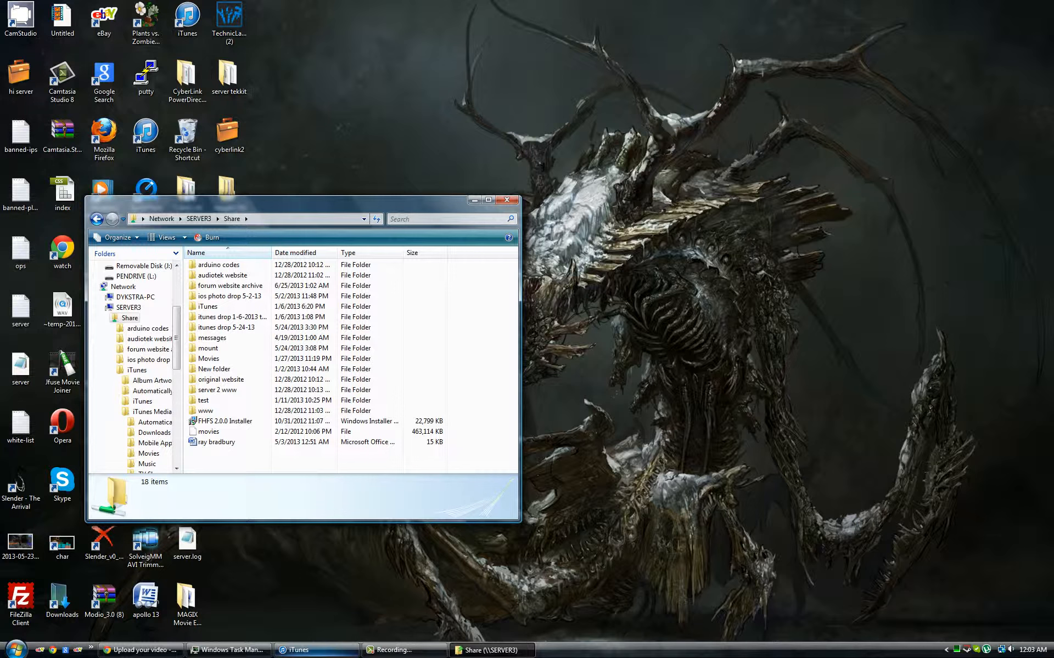
left_click(200, 219)
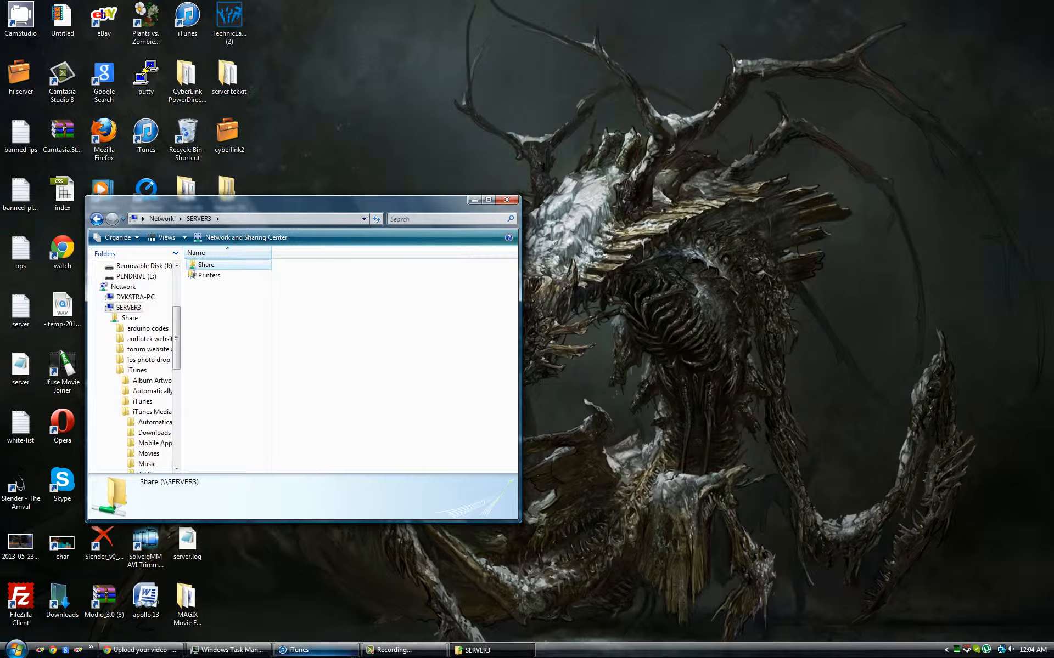
left_click(299, 650)
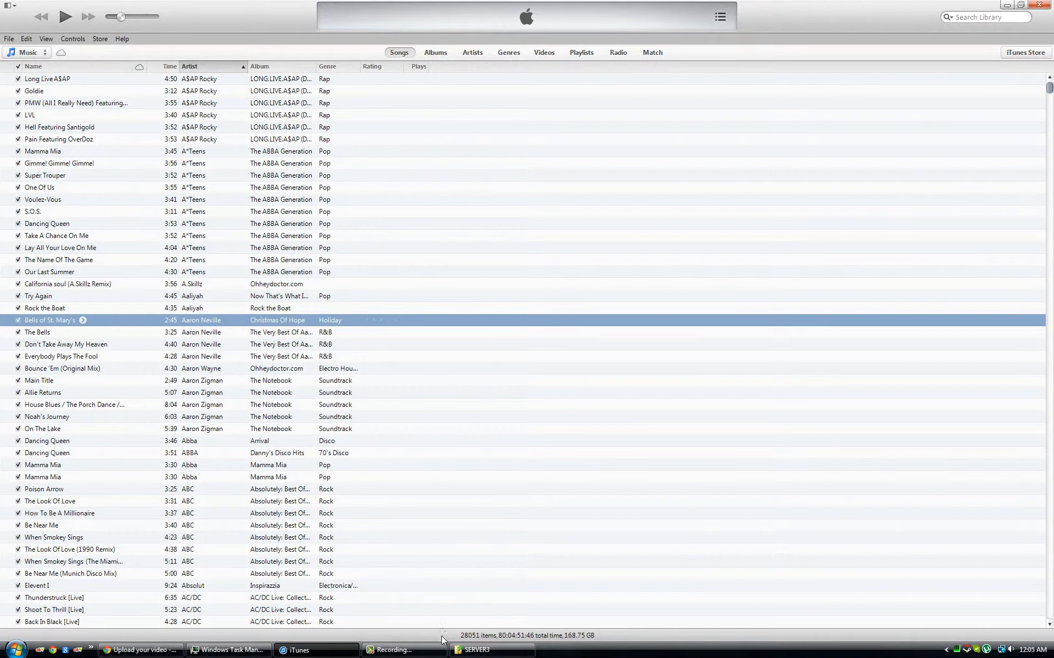
left_click(420, 653)
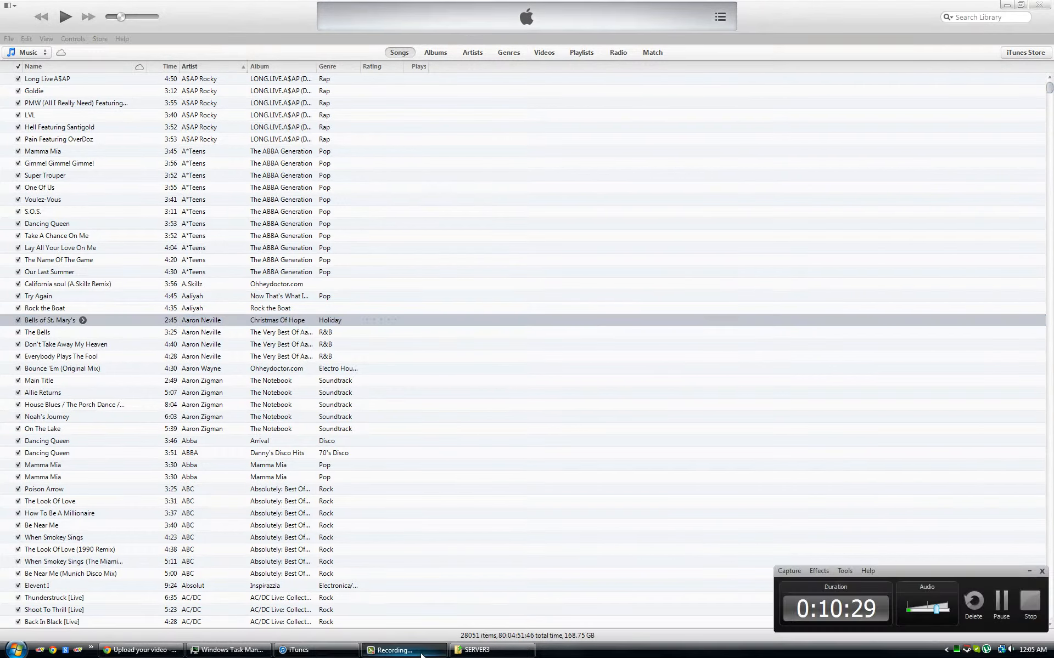